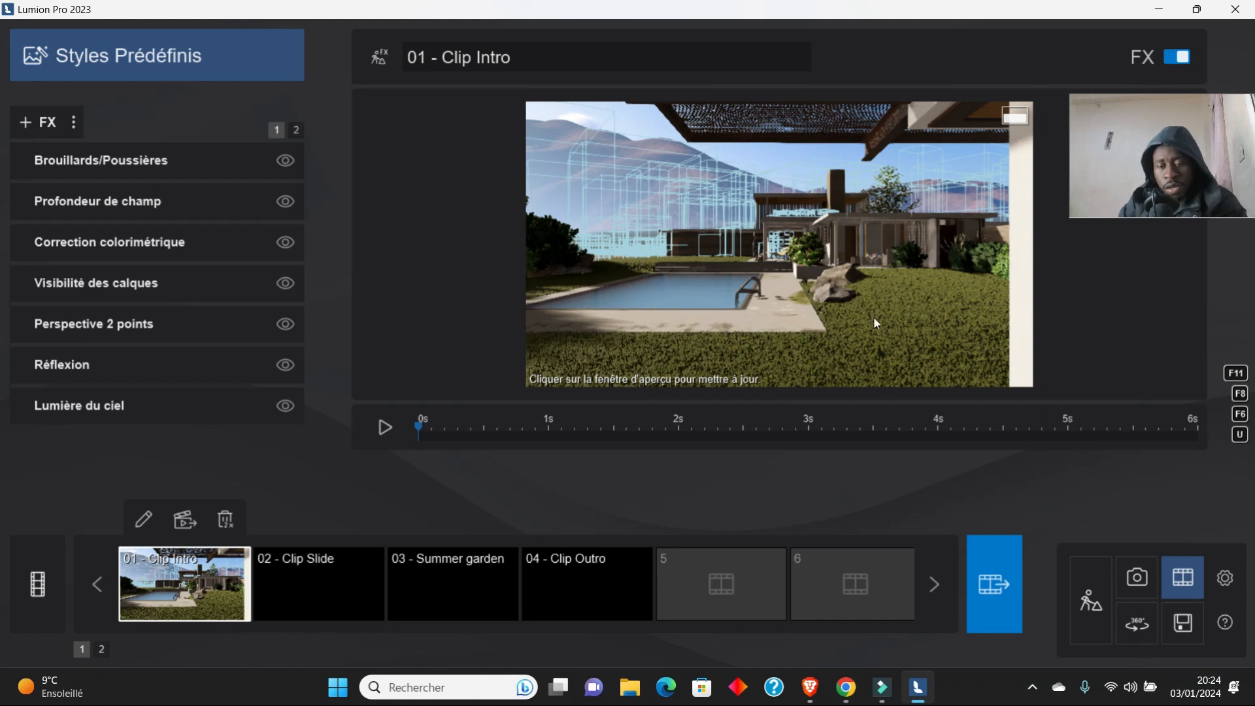
Step: Switch to Chrome to watch the reference Lumion animation on Instagram and pause it
mouse_move(853, 698)
left_click(847, 591)
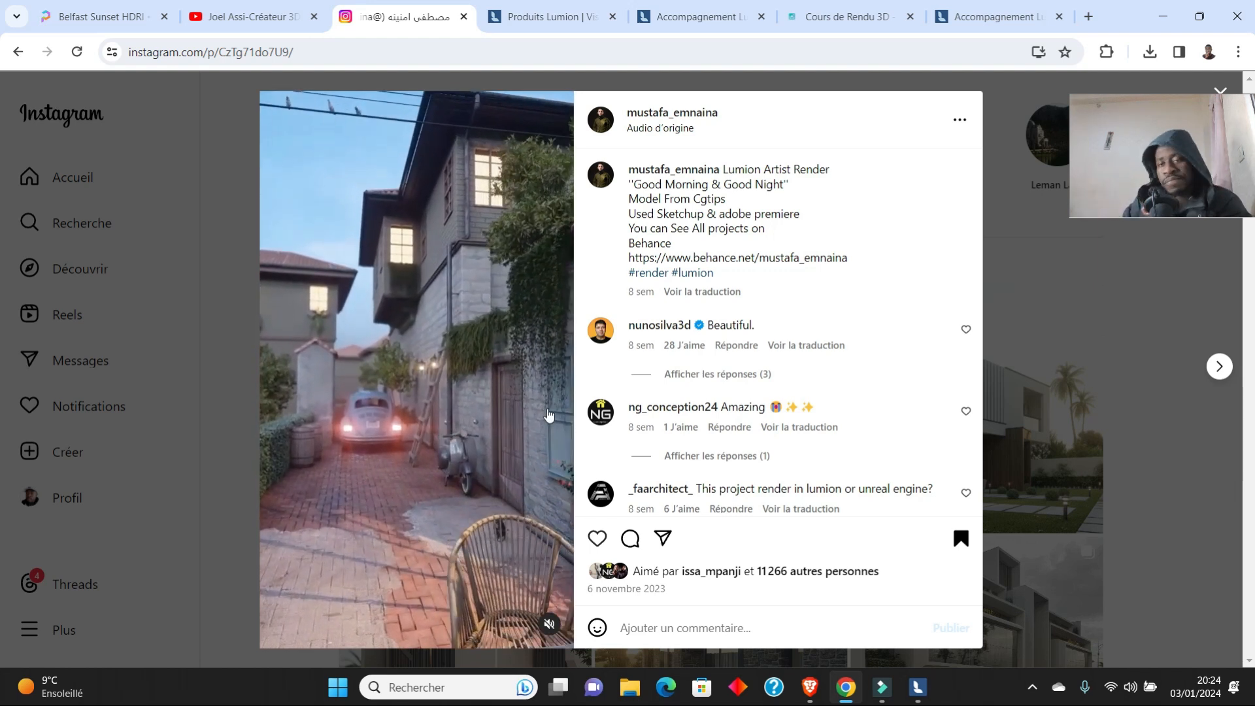
left_click(987, 526)
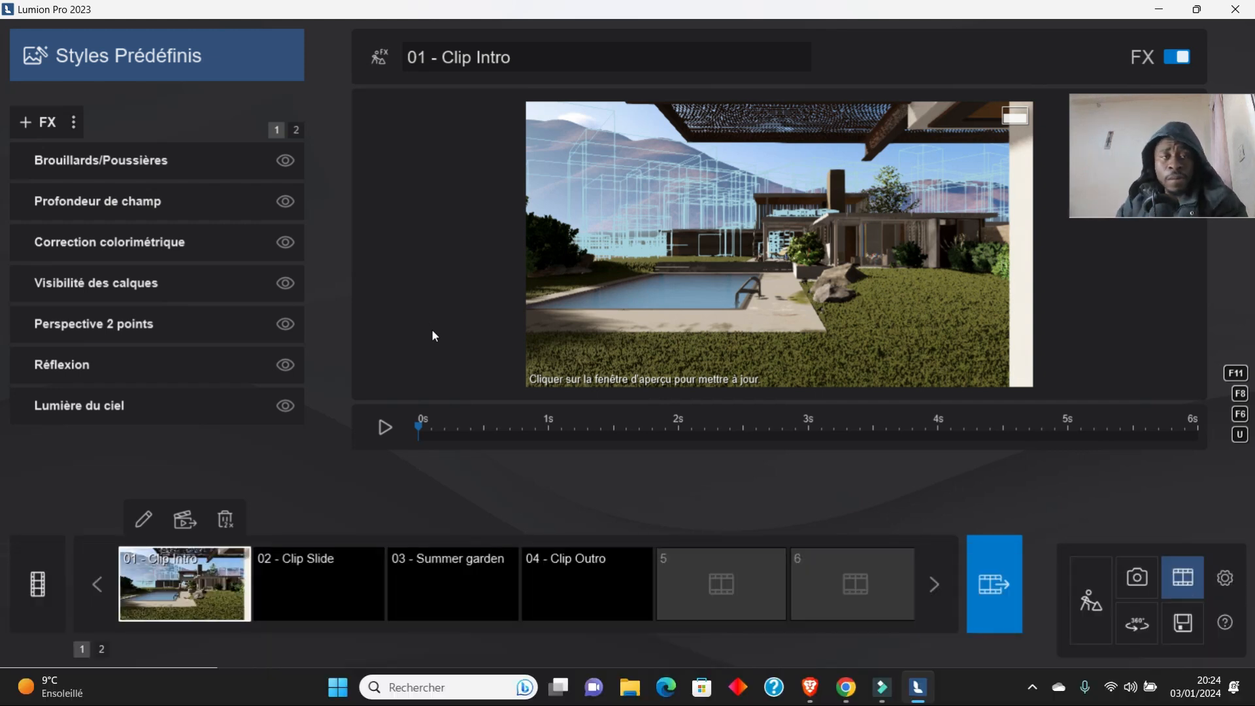
Step: Browse the camera category of the clip effects in Lumion, rechecking the reference animation in Chrome
left_click(49, 124)
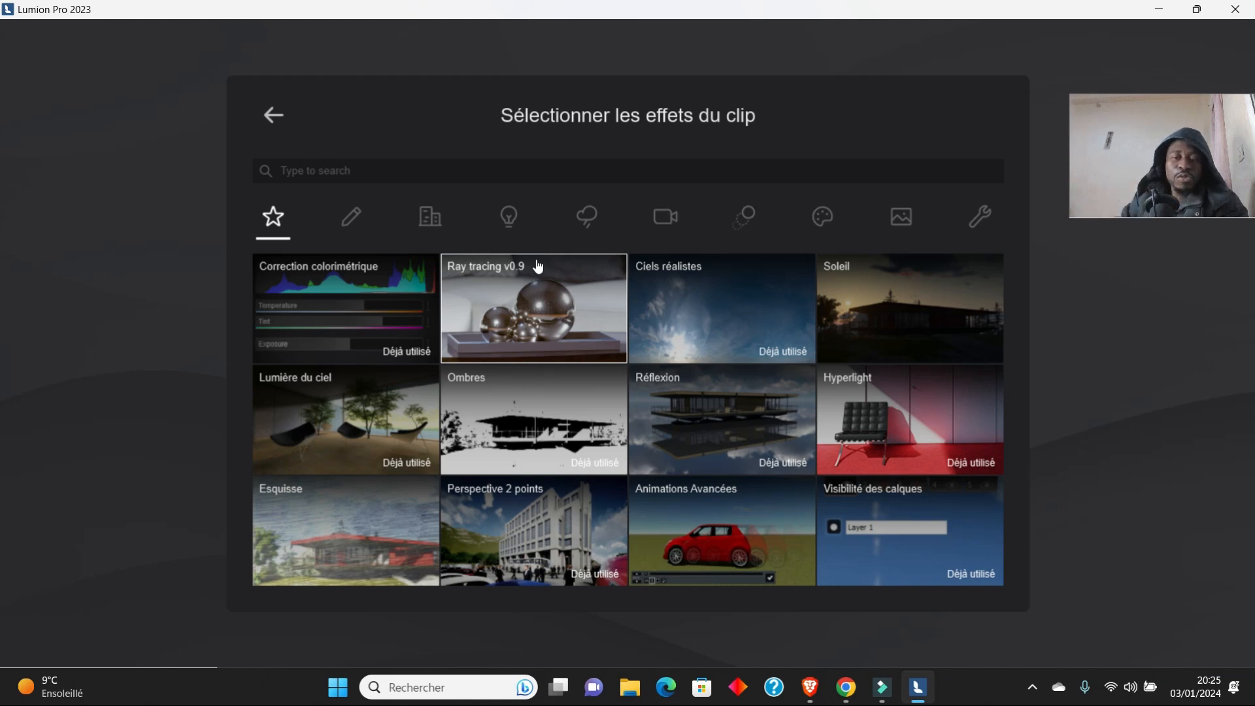
left_click(845, 687)
left_click(516, 458)
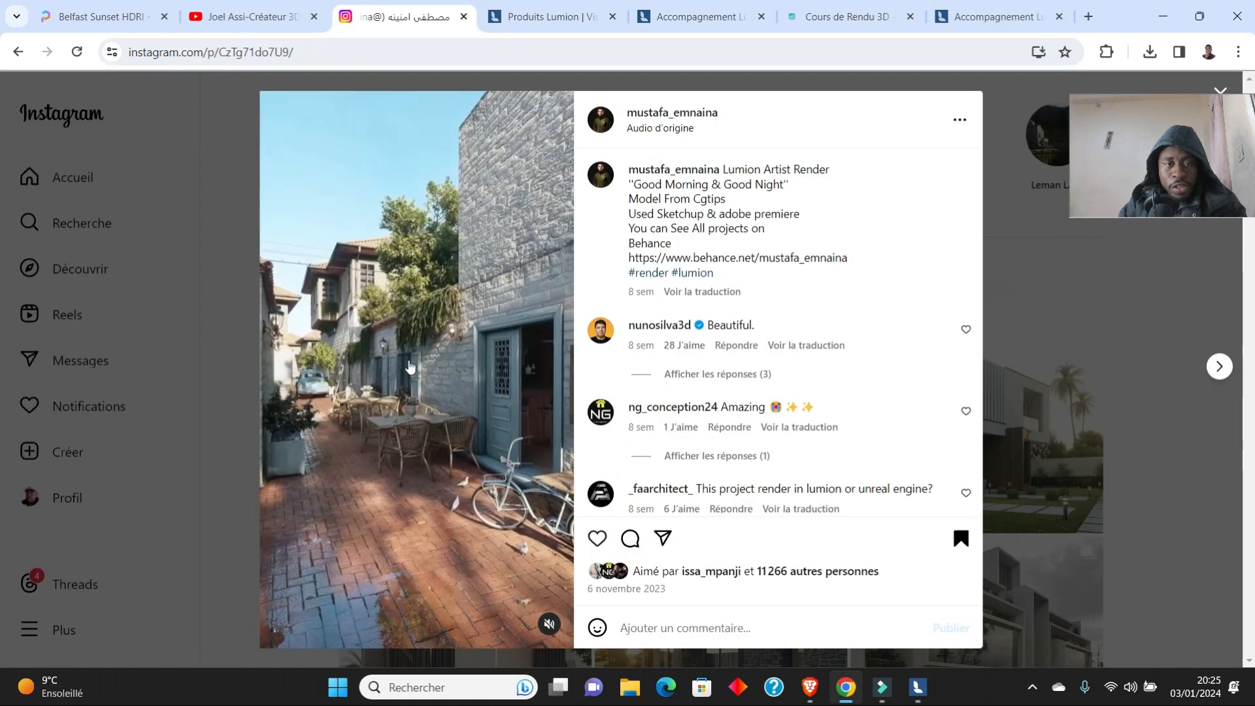
left_click(1056, 446)
left_click(919, 686)
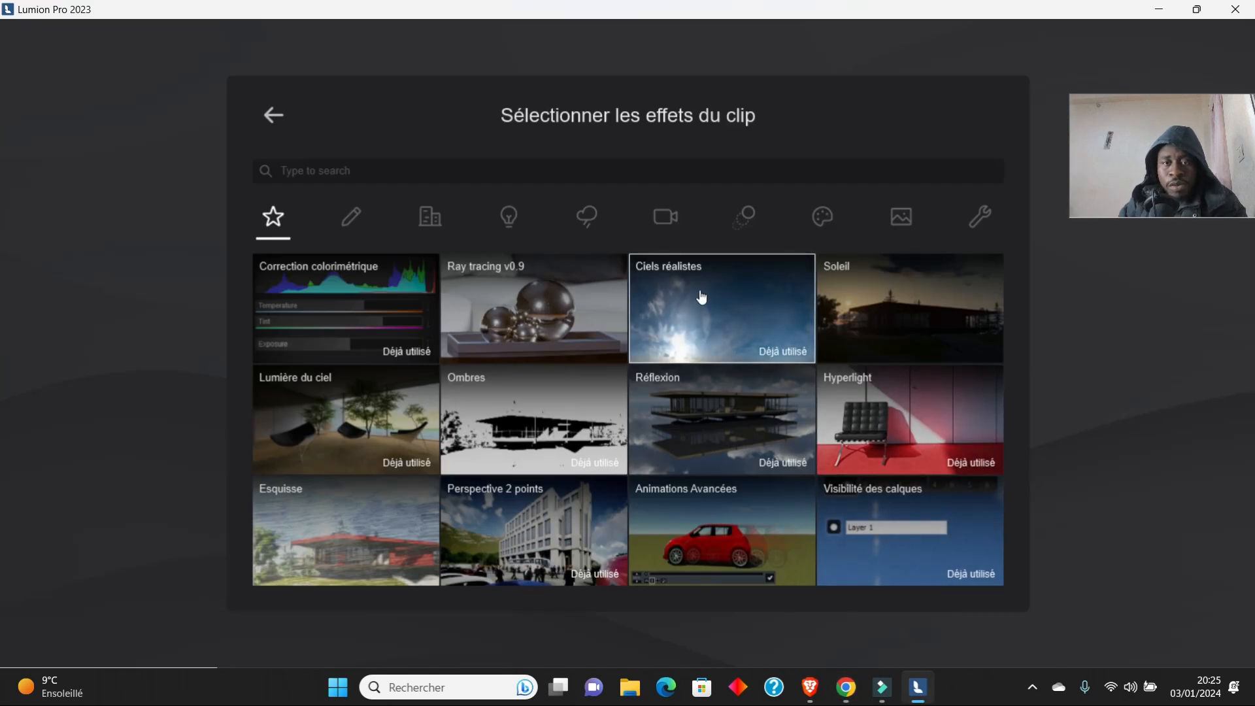
left_click(670, 219)
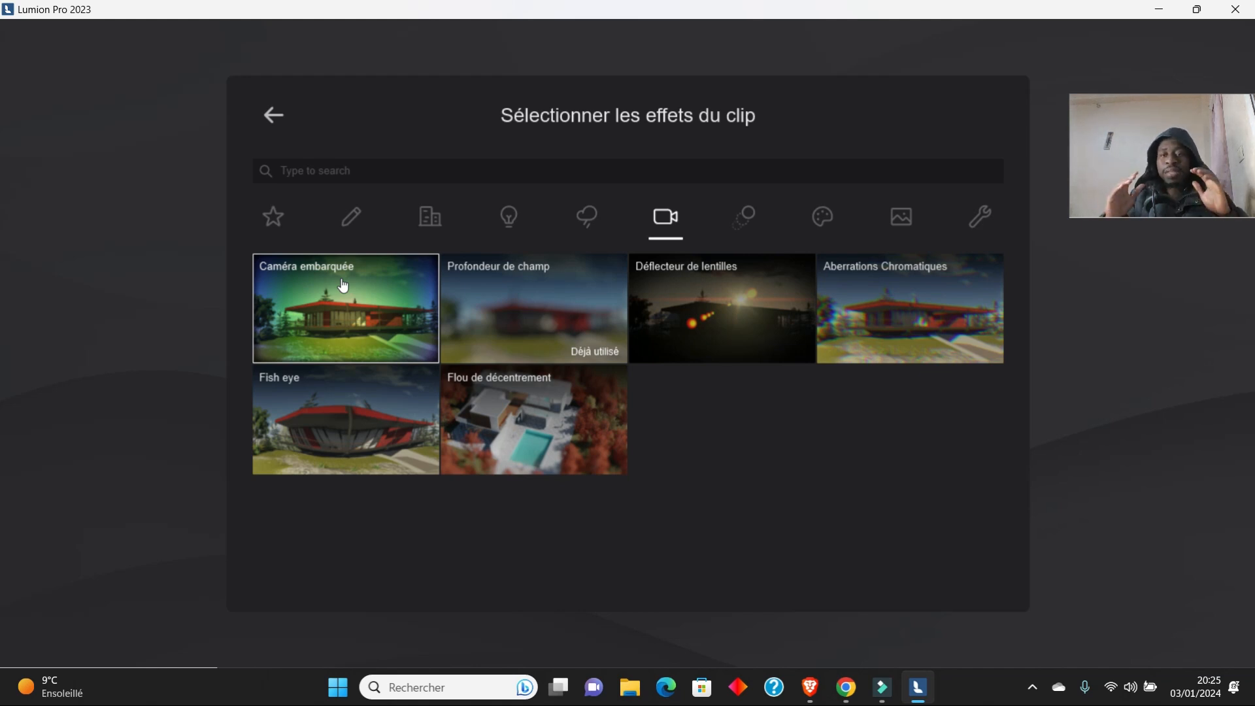
left_click(275, 120)
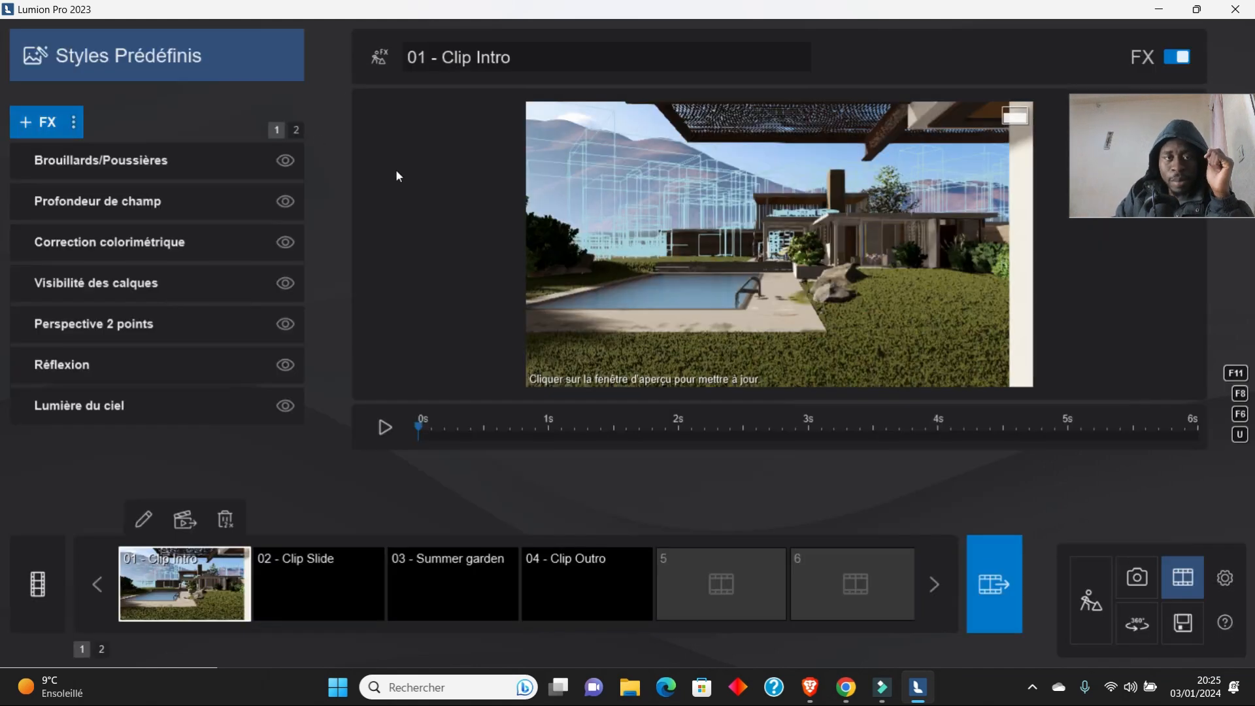
Step: Preview the 01 - Clip Intro clip and add the Caméra embarquée effect to it
left_click(389, 431)
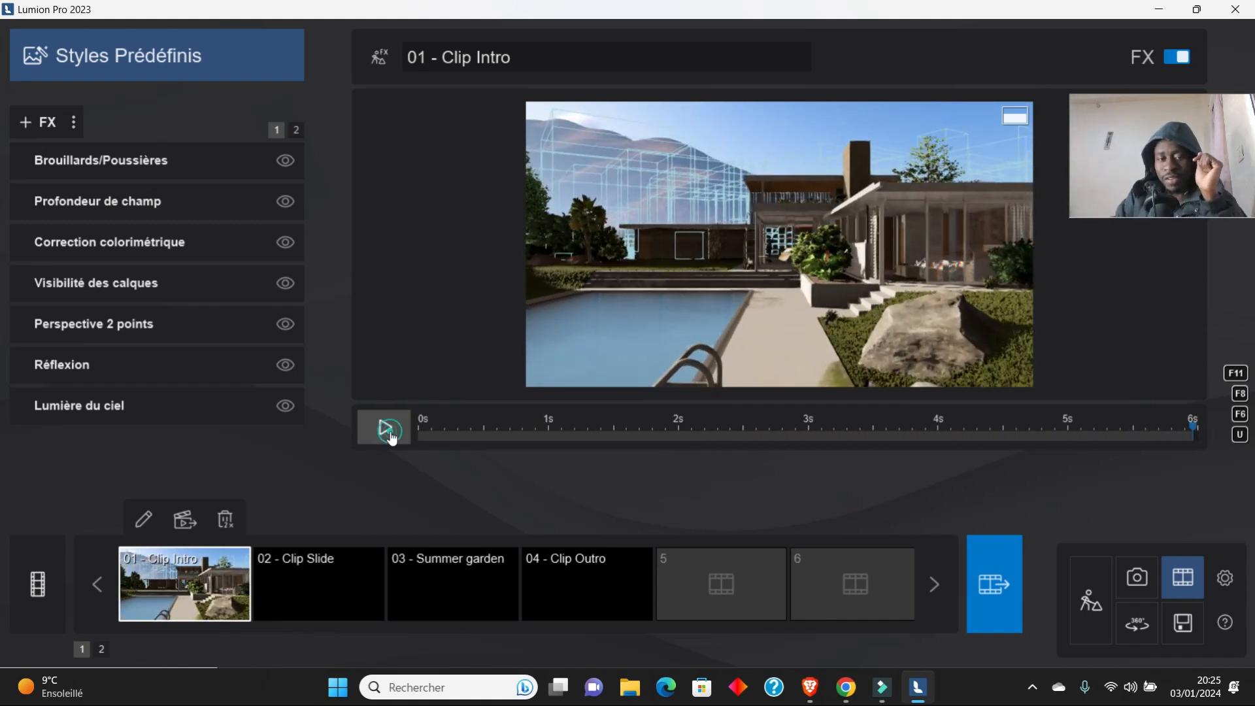
left_click(44, 123)
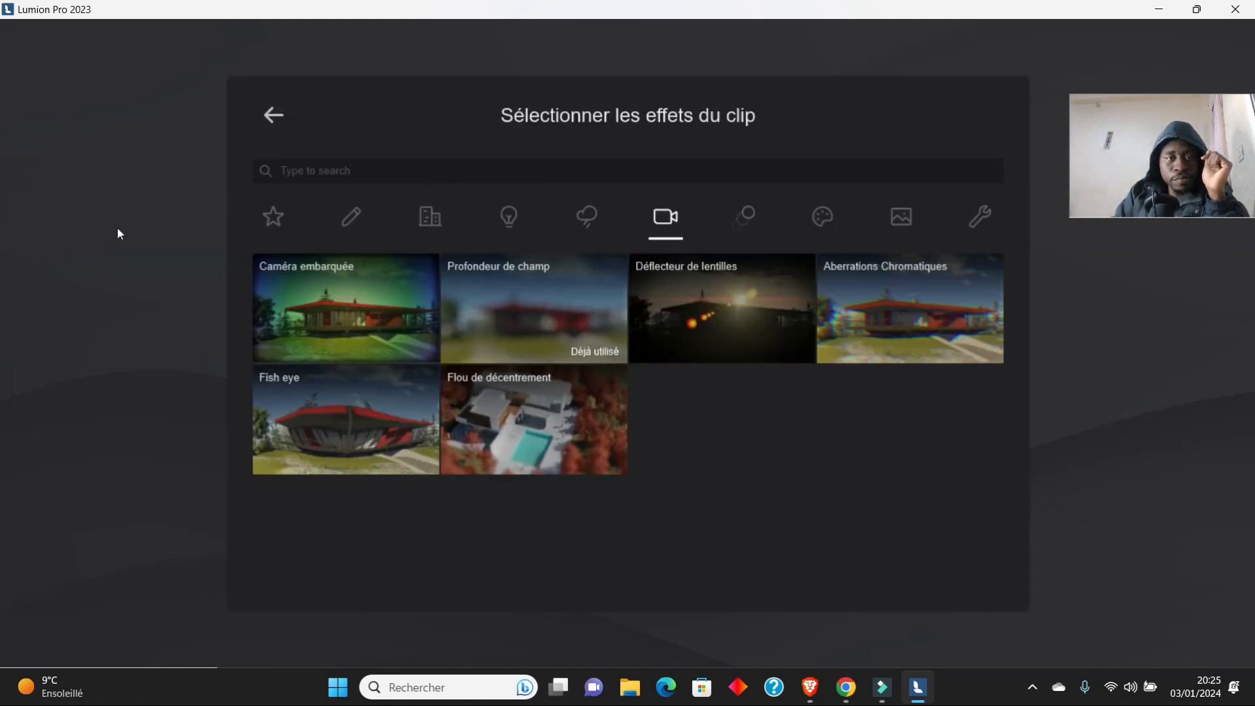
left_click(347, 313)
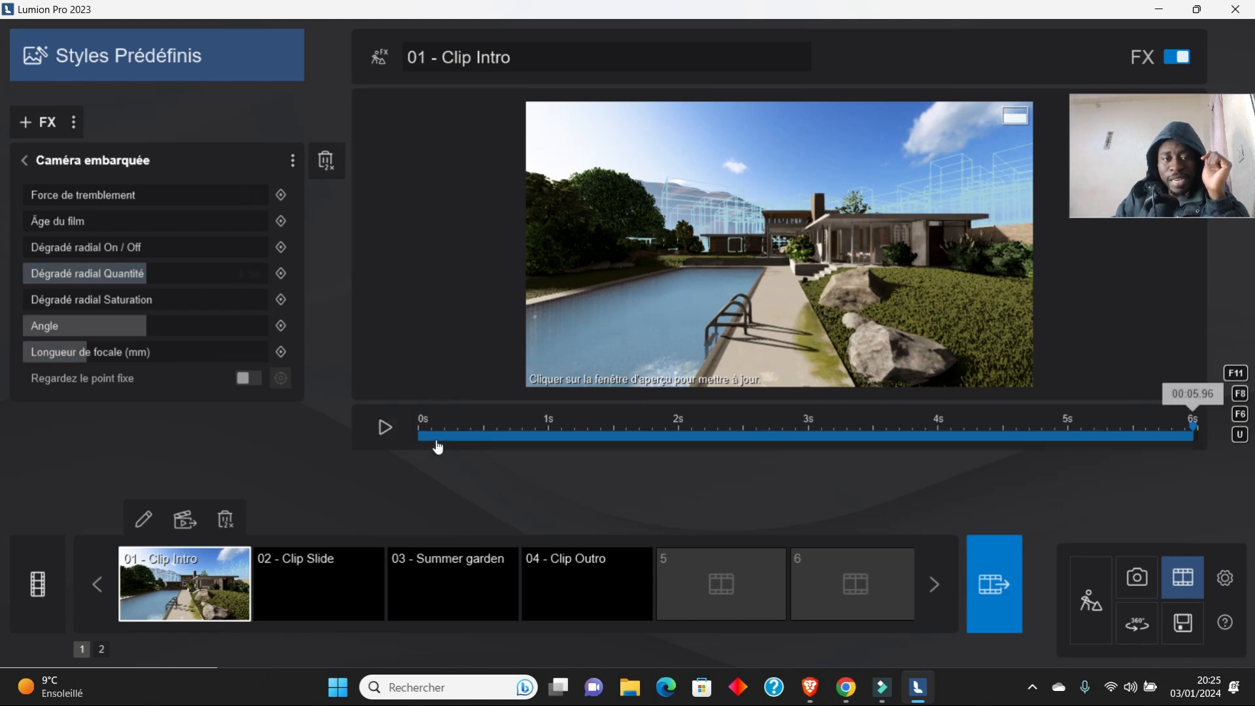
Step: Play the clip without any camera shake to examine its movement, and return the playhead to 0 s
left_click(389, 428)
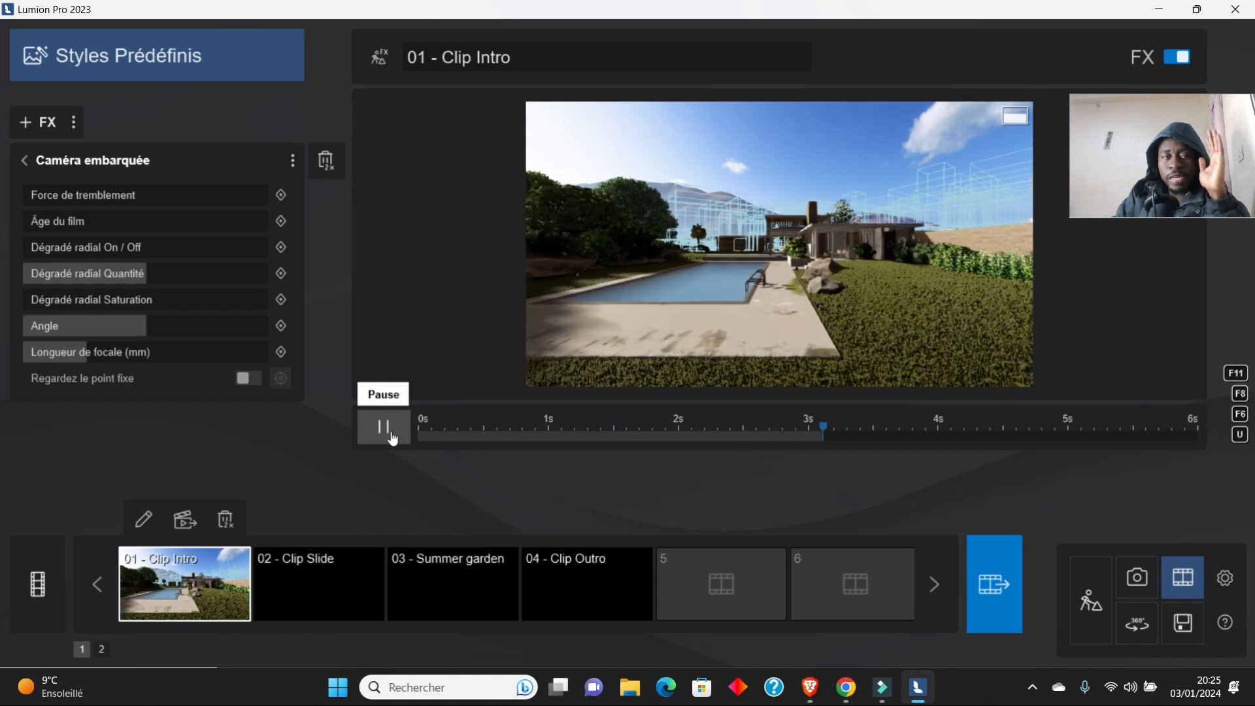
left_click(388, 428)
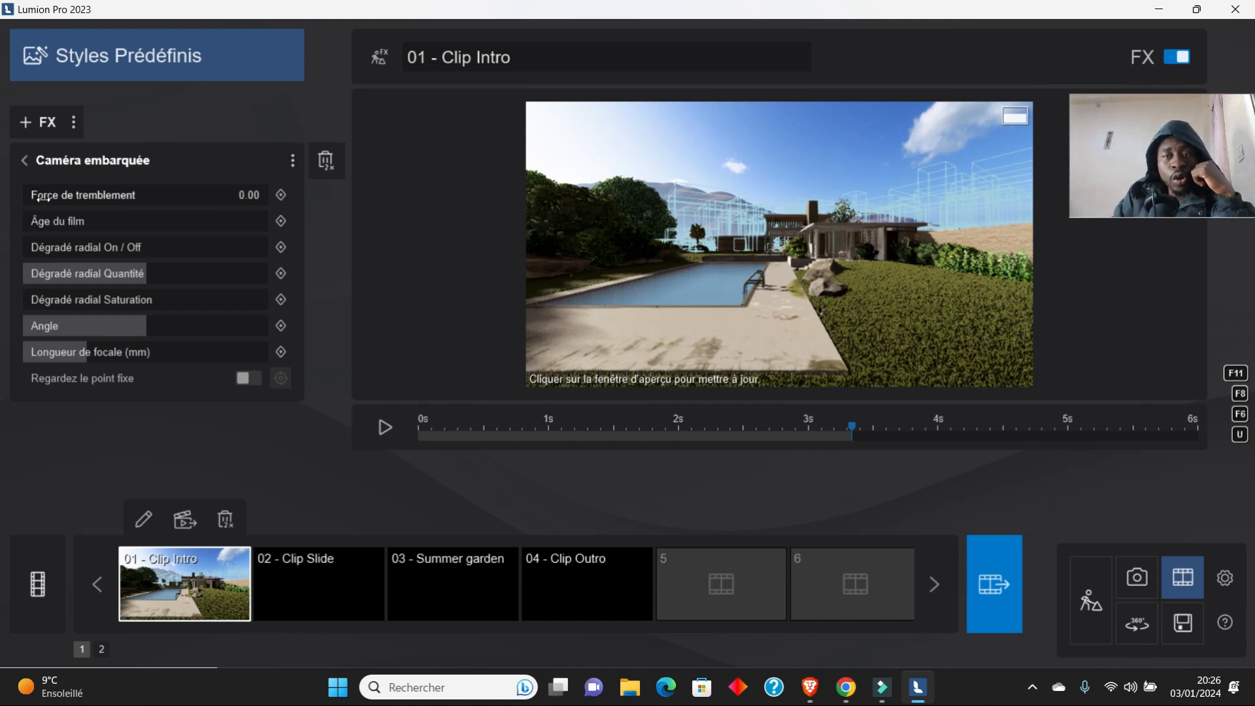
left_click(385, 428)
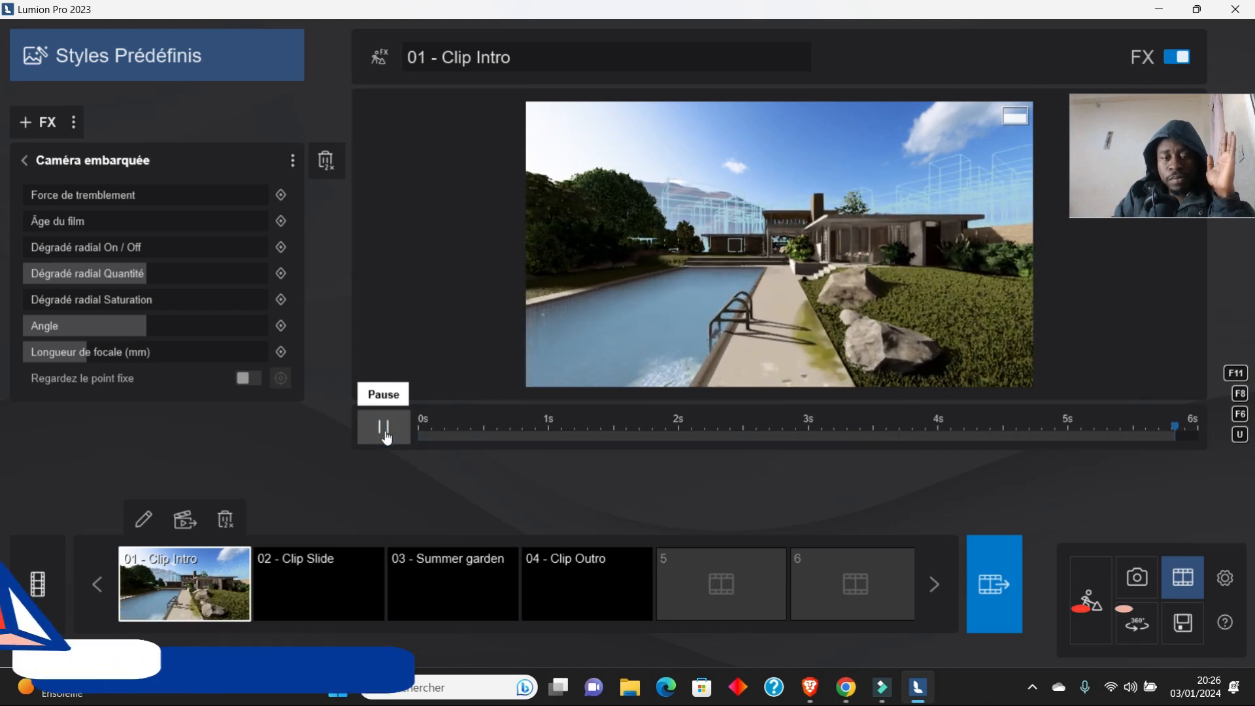
left_click(385, 429)
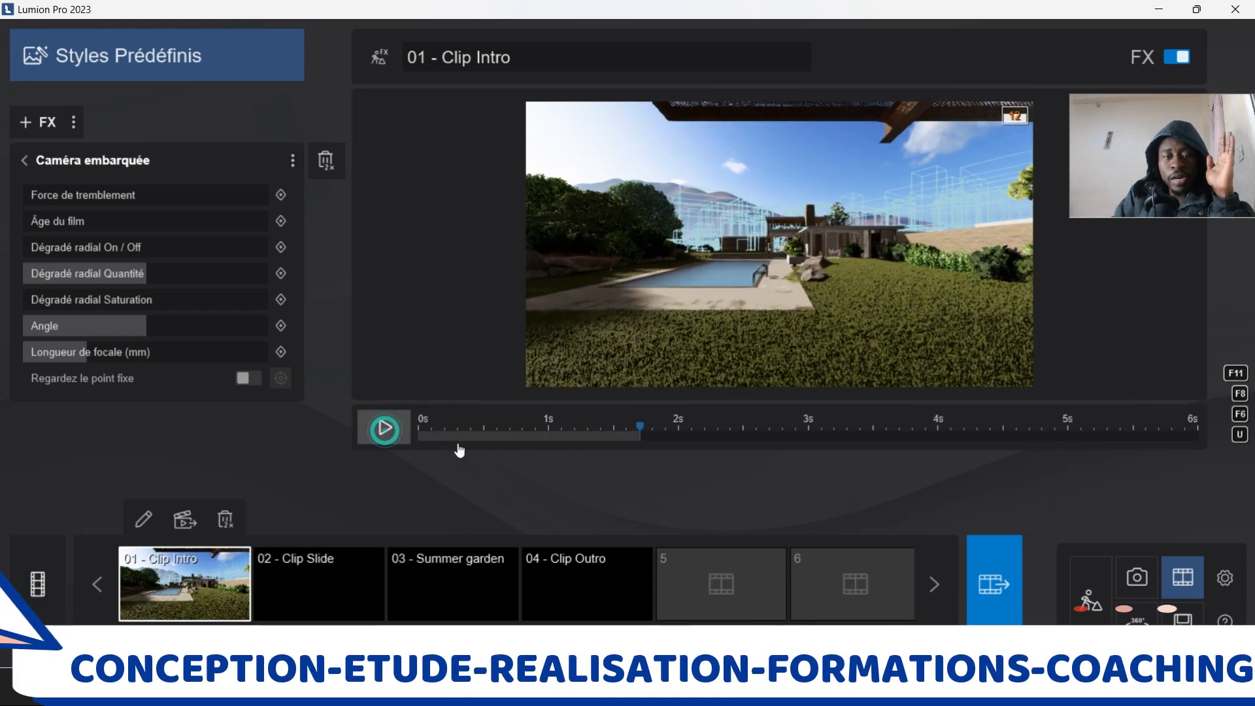
left_click_drag(486, 437, 384, 437)
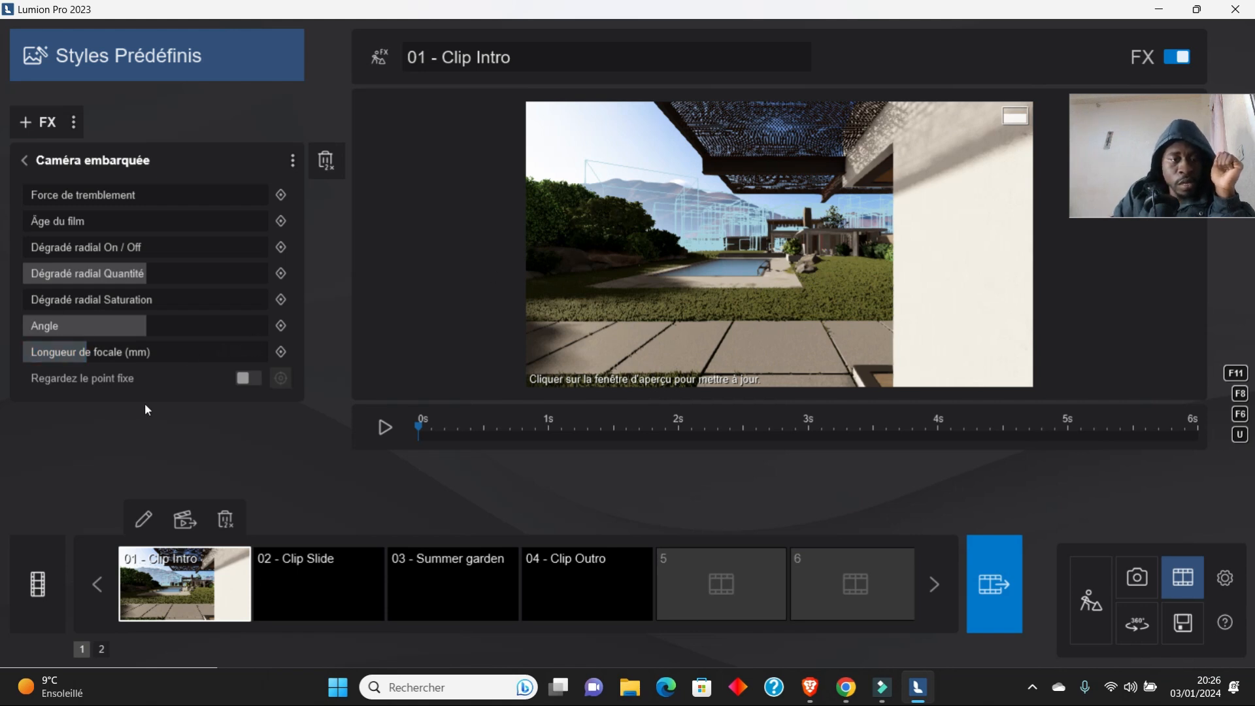
Step: Set the duration of 01 - Clip Intro to 15 s and save the clip edit
left_click(144, 522)
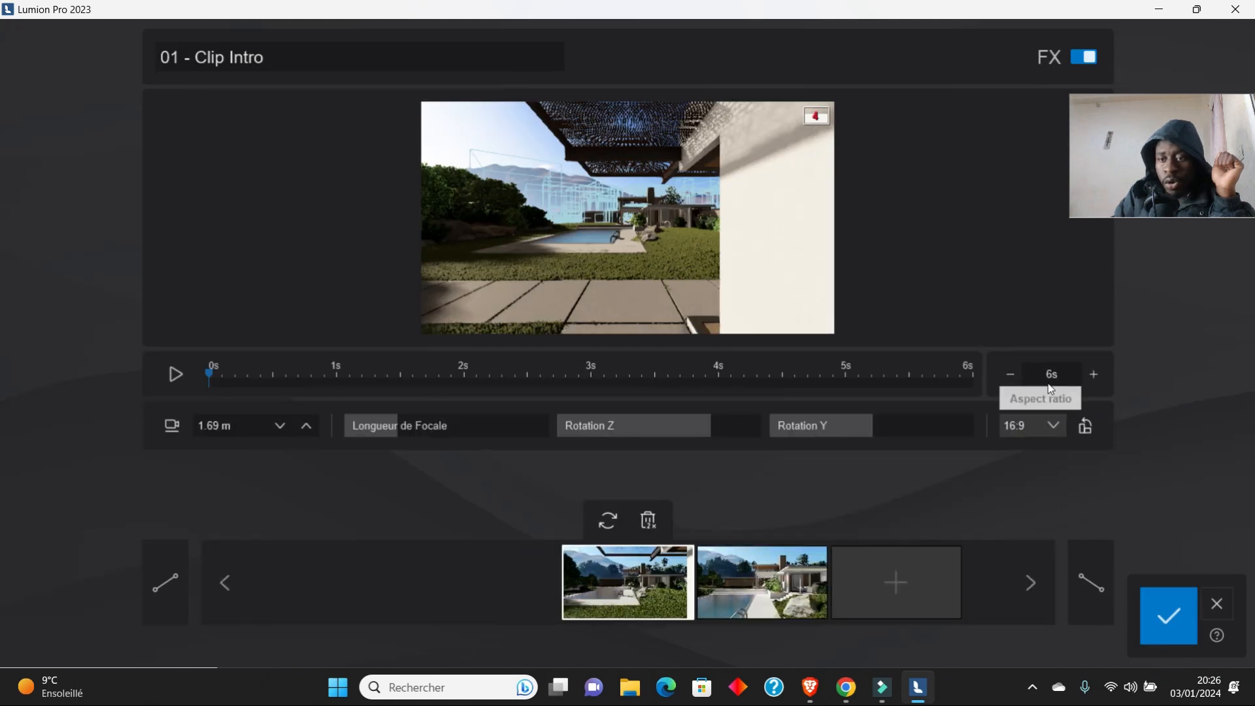
left_click(1061, 374)
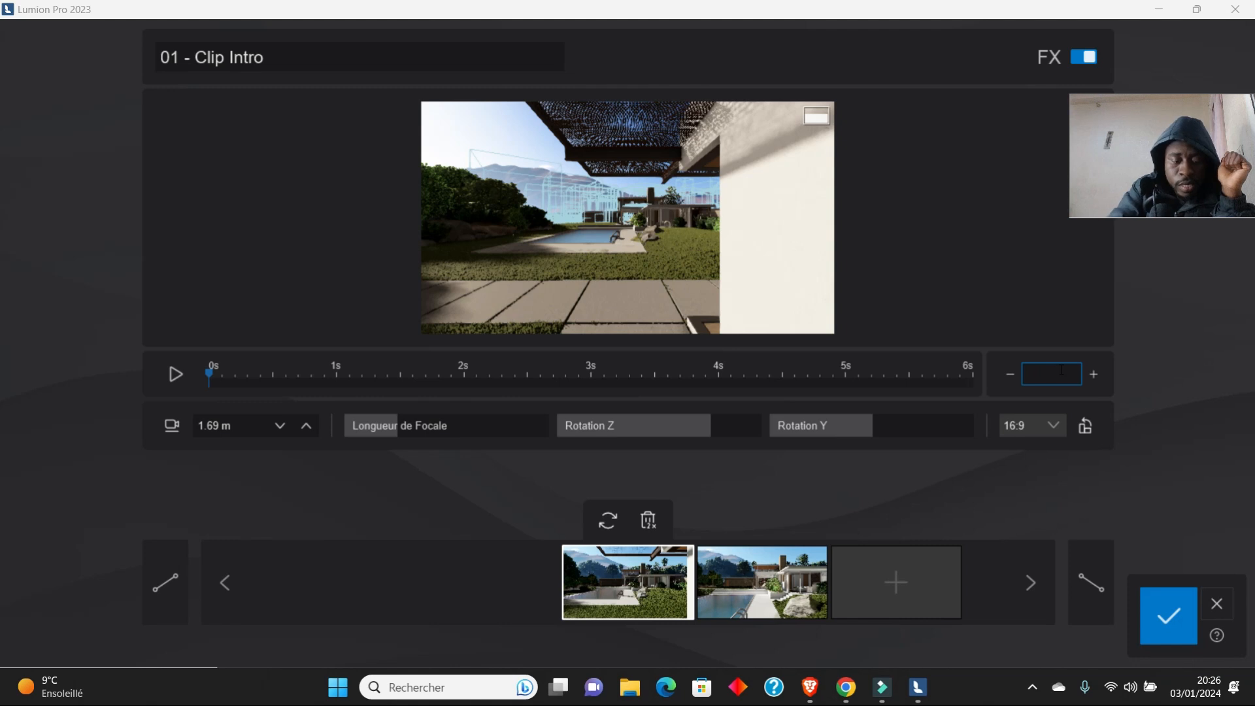
type("15")
key("Return")
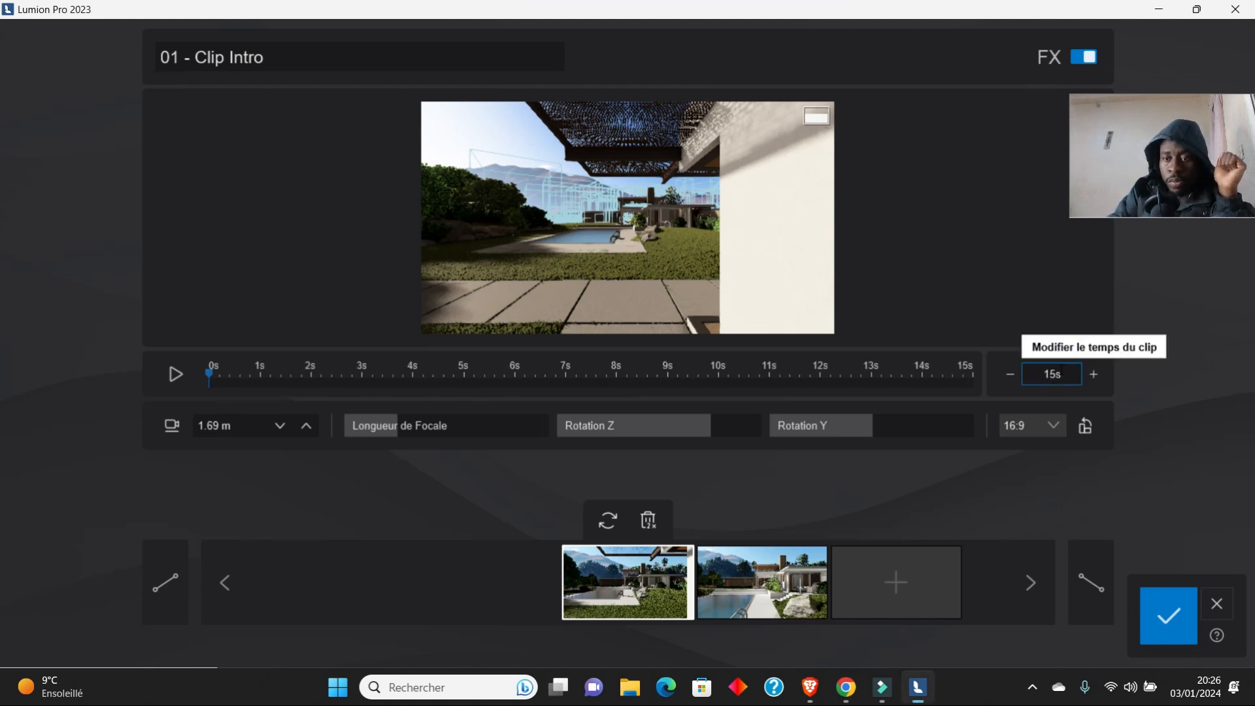
left_click(1168, 615)
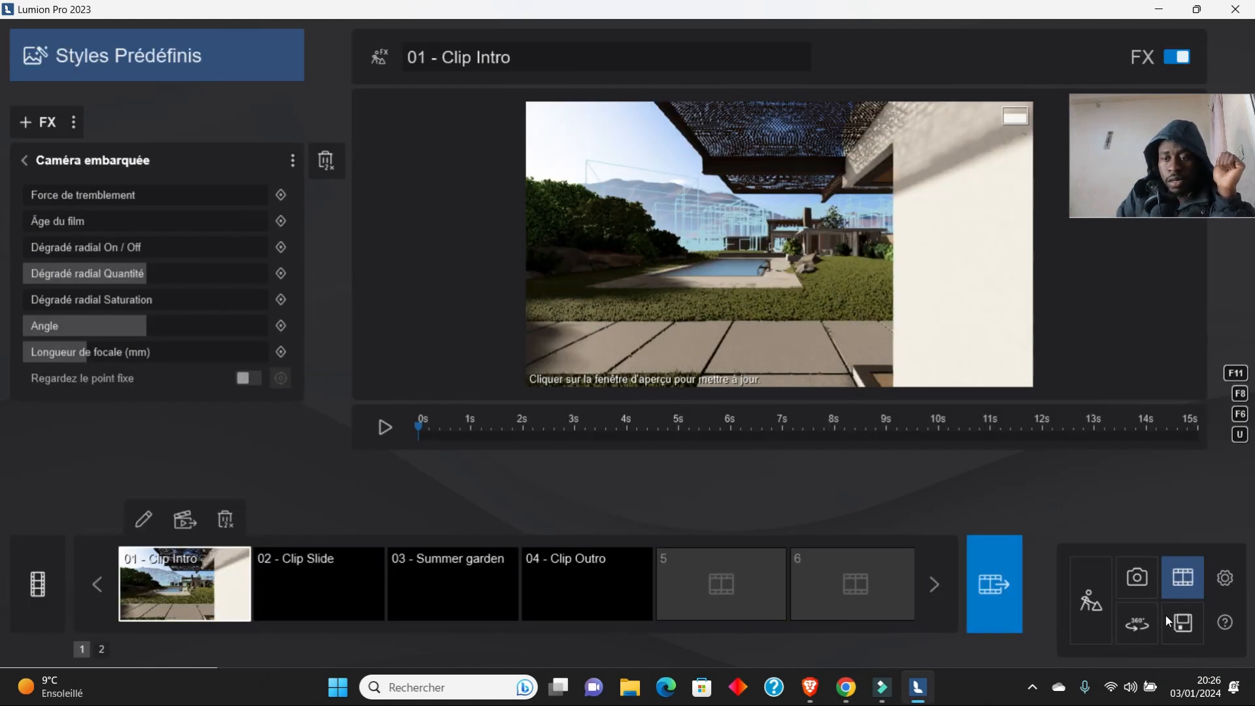
Step: Give the Caméra embarquée effect a slight Force de tremblement and play the clip from the start
left_click(384, 426)
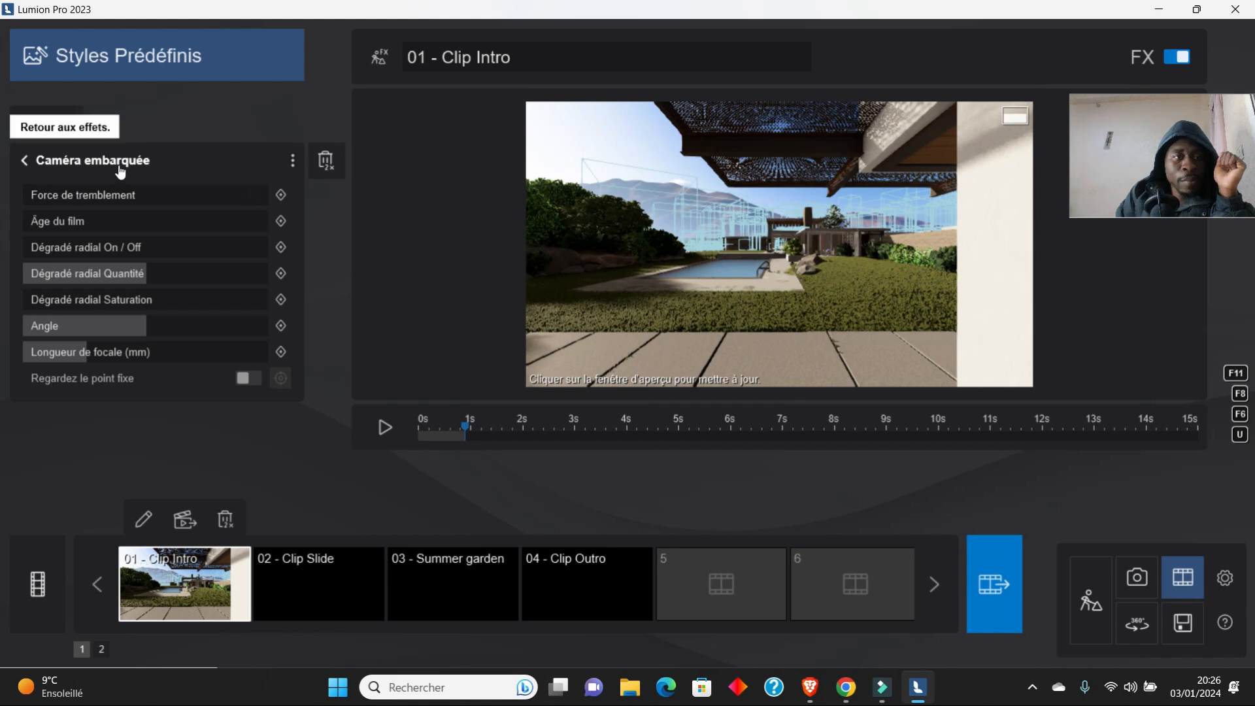
left_click_drag(37, 196, 40, 197)
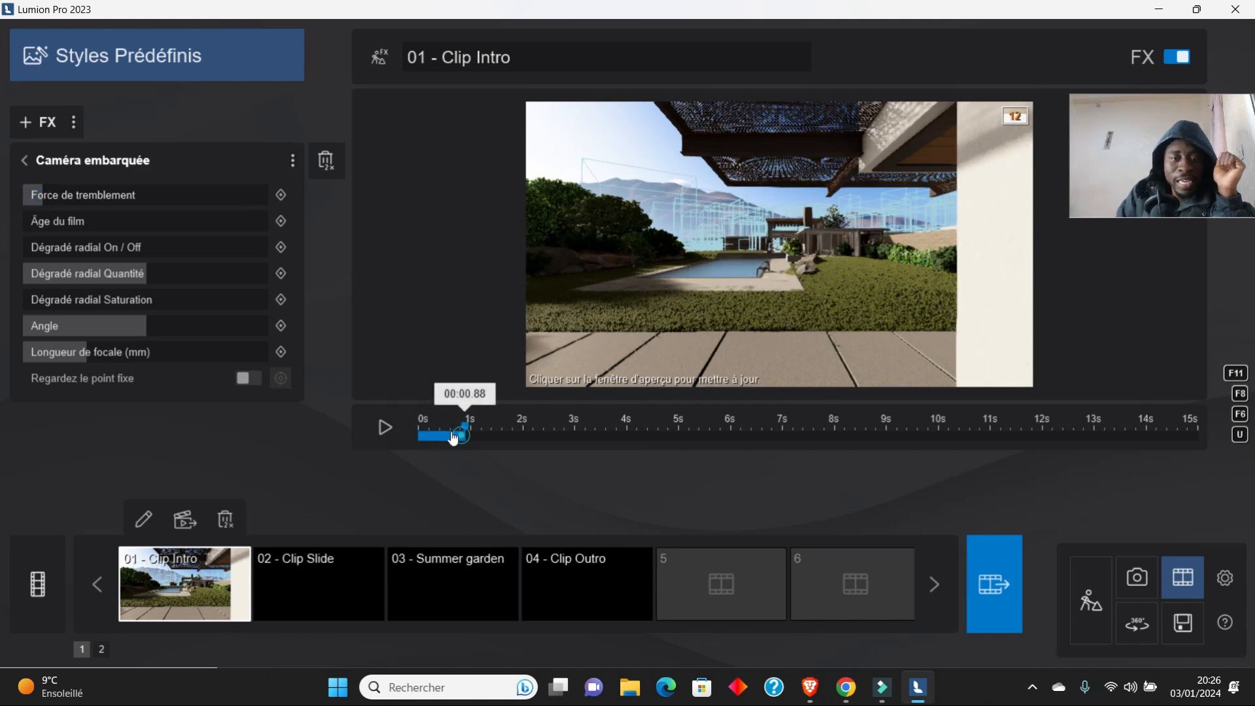
left_click_drag(465, 428, 419, 428)
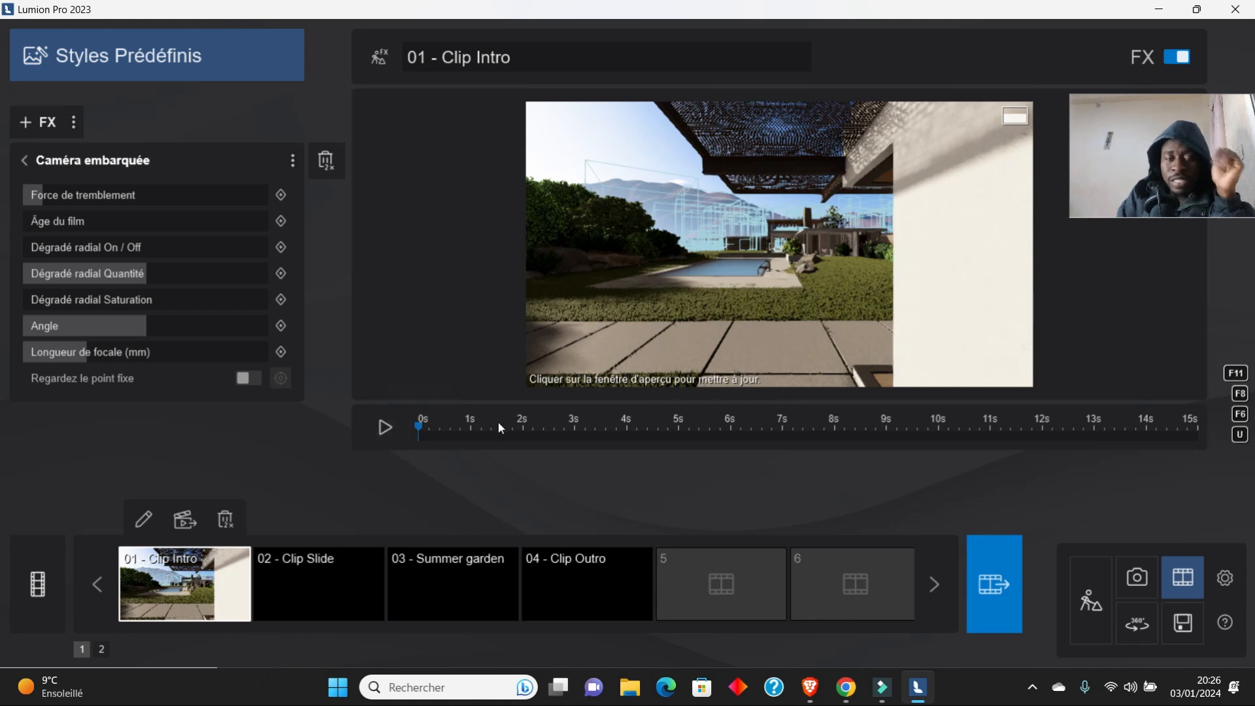
left_click(384, 428)
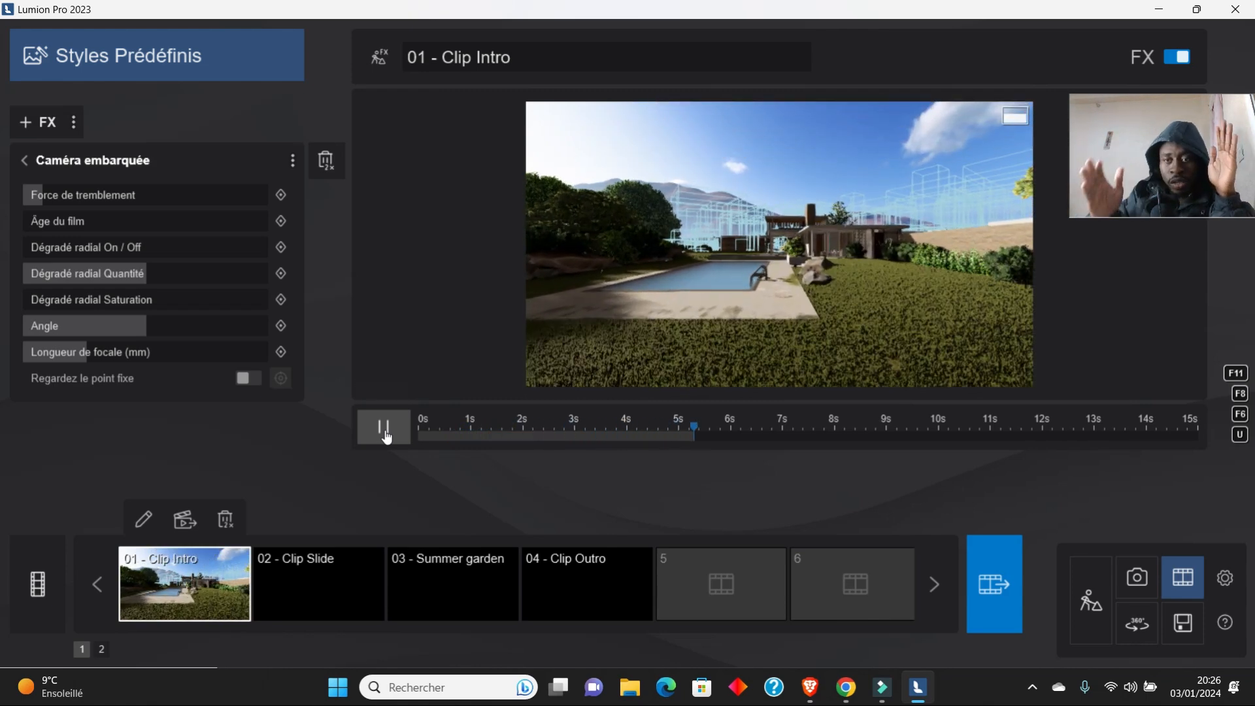
Step: Set Force de tremblement to the maximum of 3.00 and play the clip
left_click(384, 433)
left_click_drag(81, 196, 301, 194)
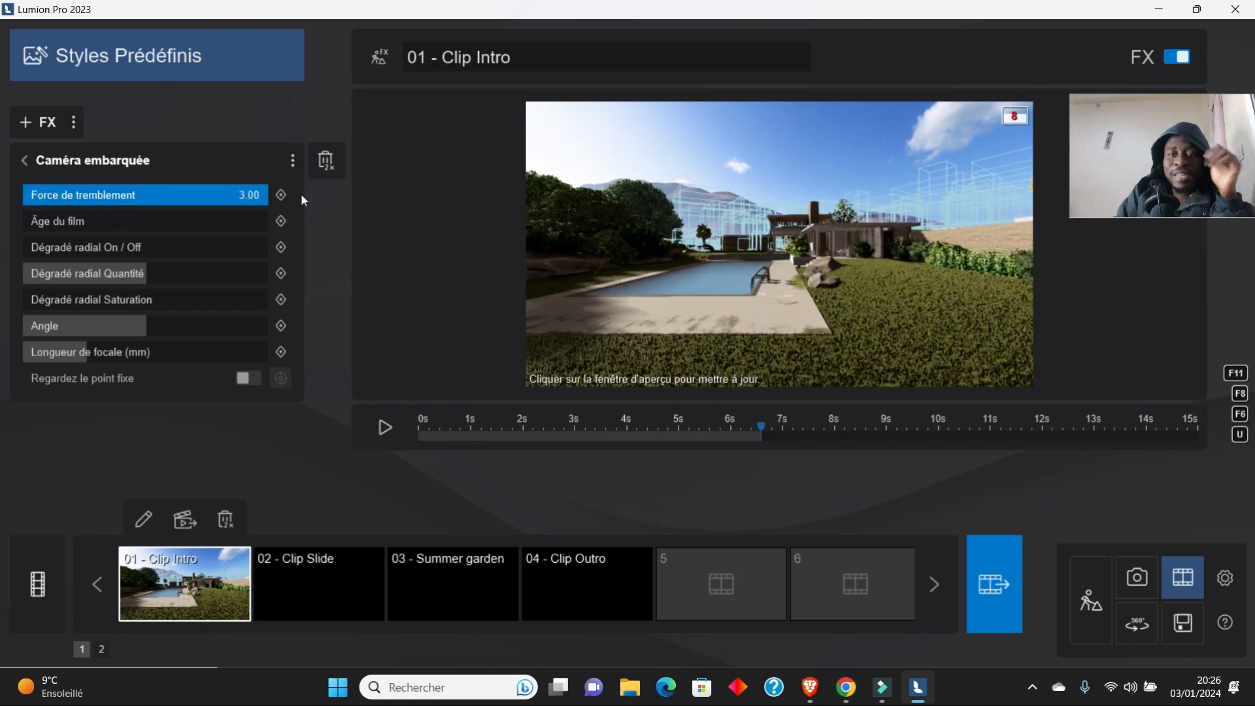
left_click(385, 432)
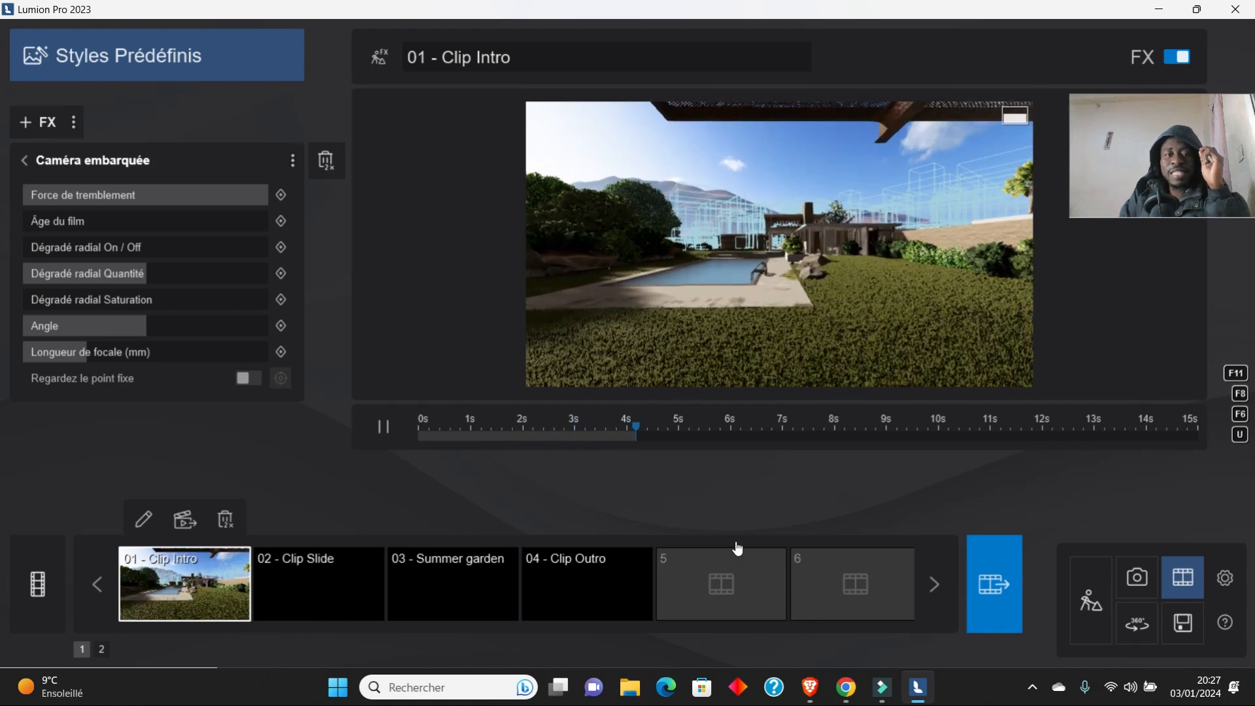
Step: Switch to Chrome to examine the camera shake in the reference animation, and return to Lumion
left_click(846, 687)
left_click(493, 451)
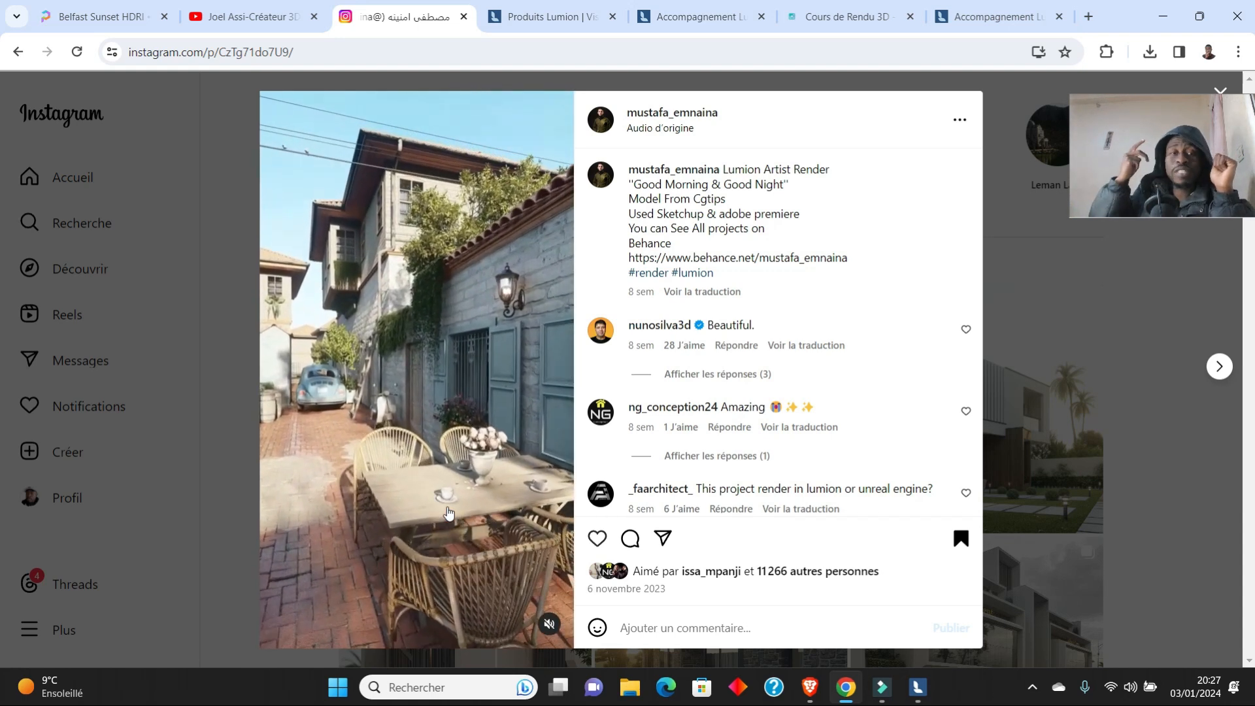
left_click(917, 686)
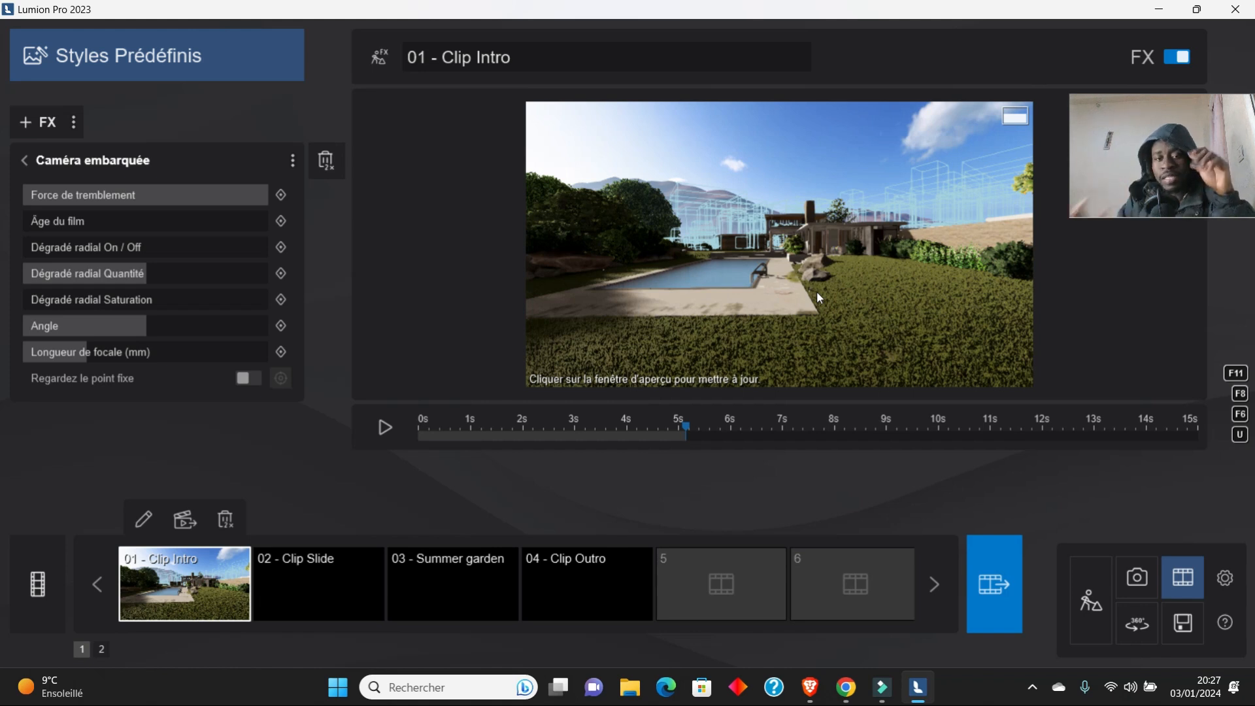
Step: Increase the effect's Longueur de focale slightly at the start of the clip and play the animation
left_click_drag(550, 436, 391, 432)
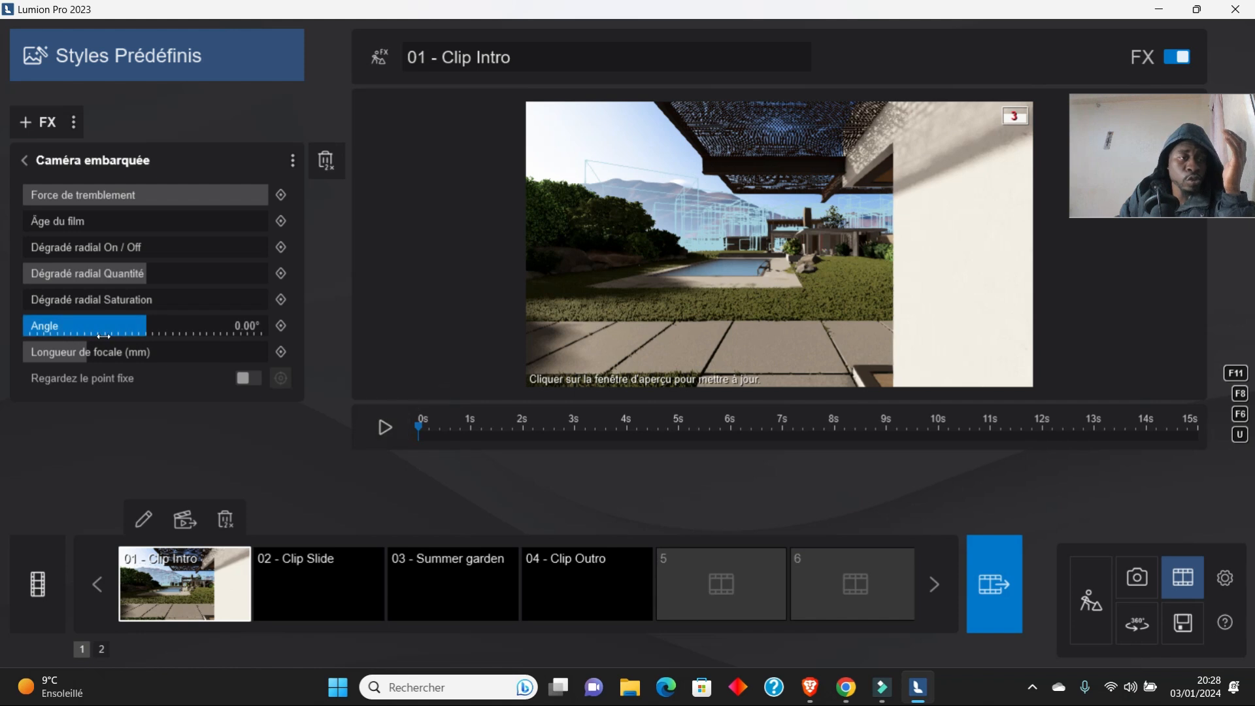
left_click_drag(90, 356, 107, 359)
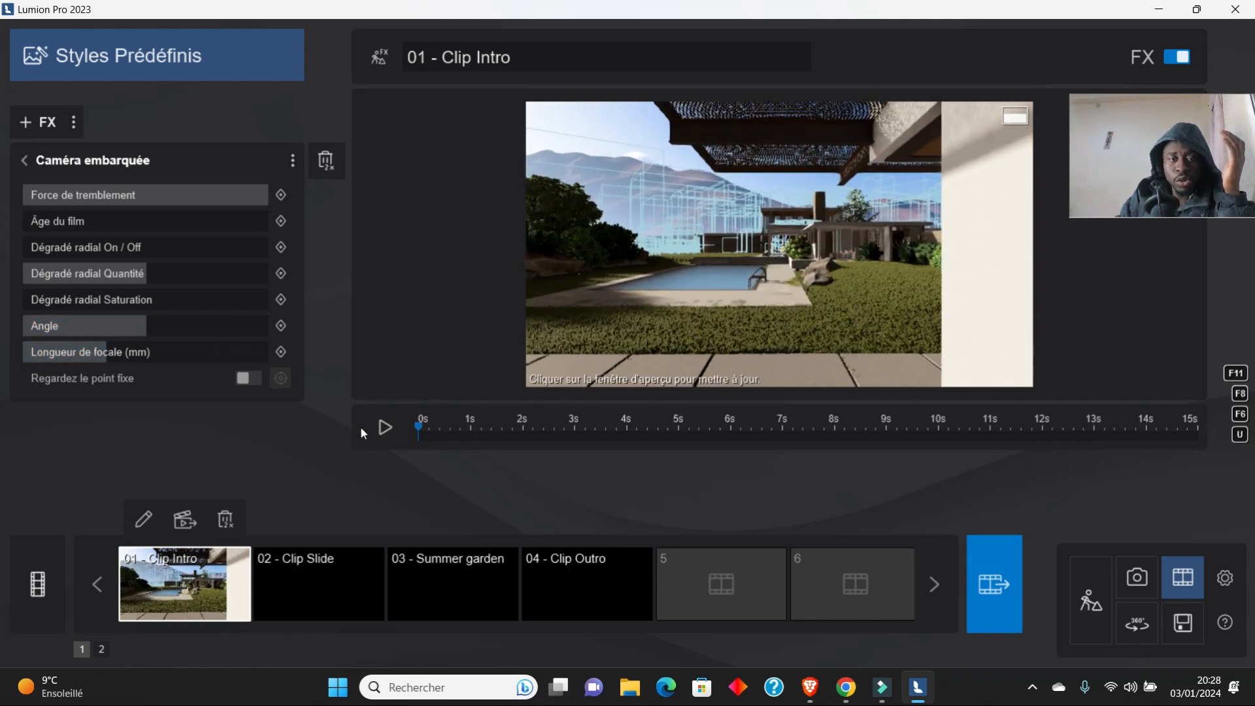
left_click(383, 435)
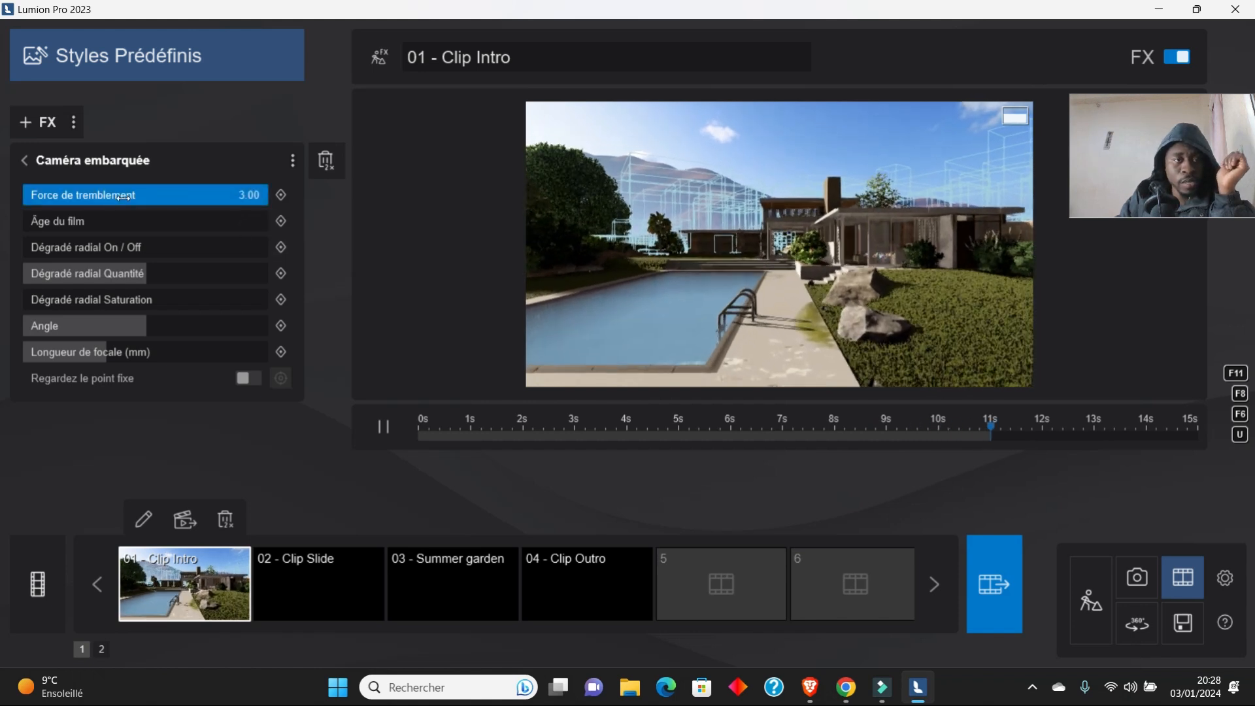
Step: Reduce Force de tremblement to 0.35 and preview the subtle handheld shake in the clip
left_click_drag(266, 194, 129, 196)
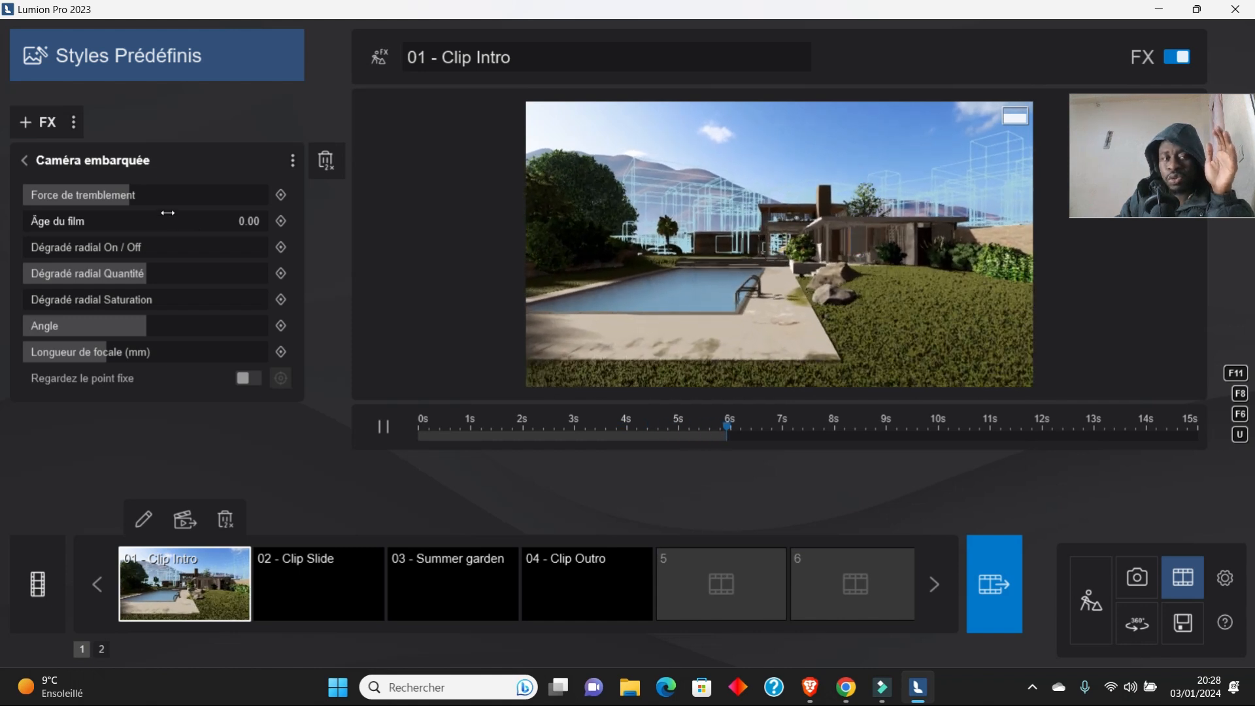
left_click_drag(127, 197, 41, 197)
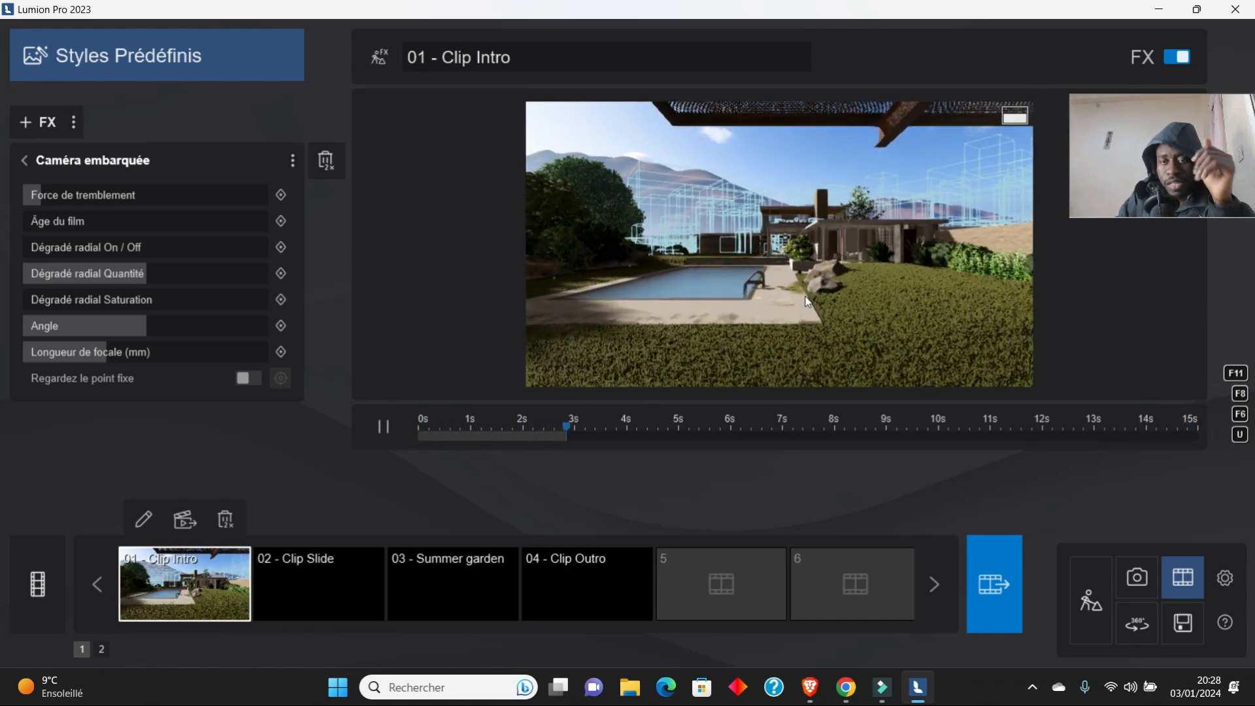
left_click_drag(41, 196, 53, 198)
left_click(384, 426)
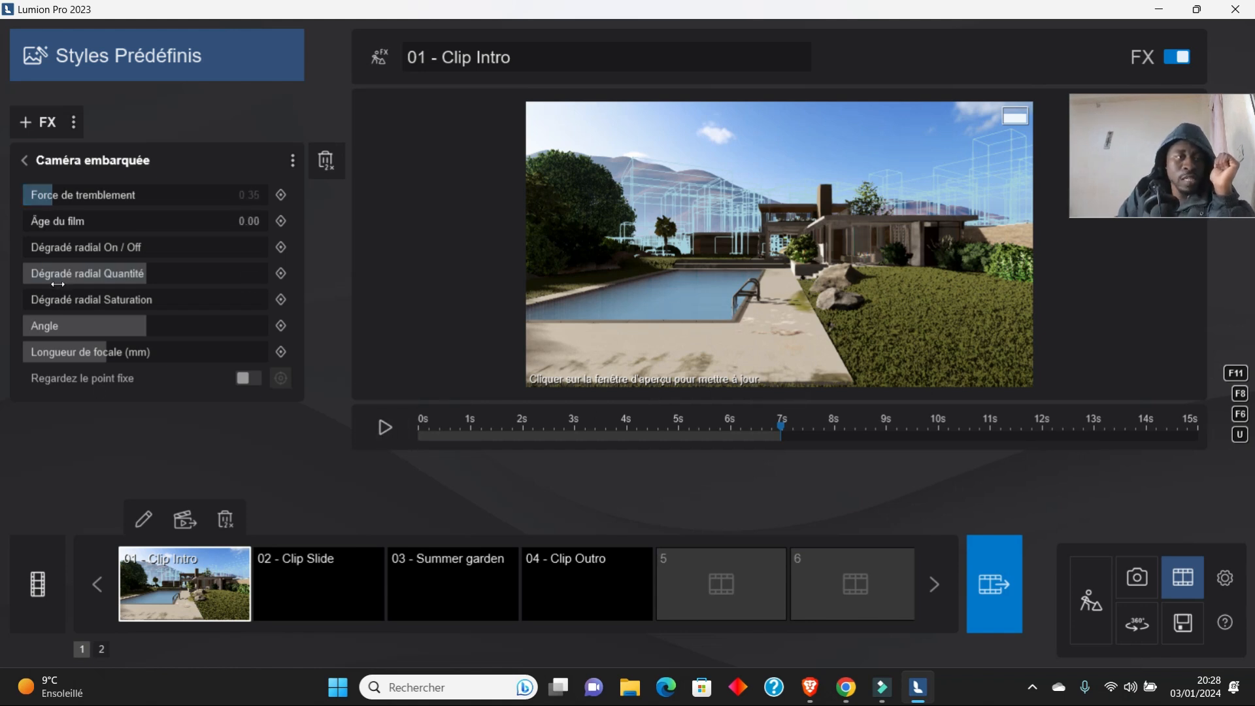
left_click(384, 429)
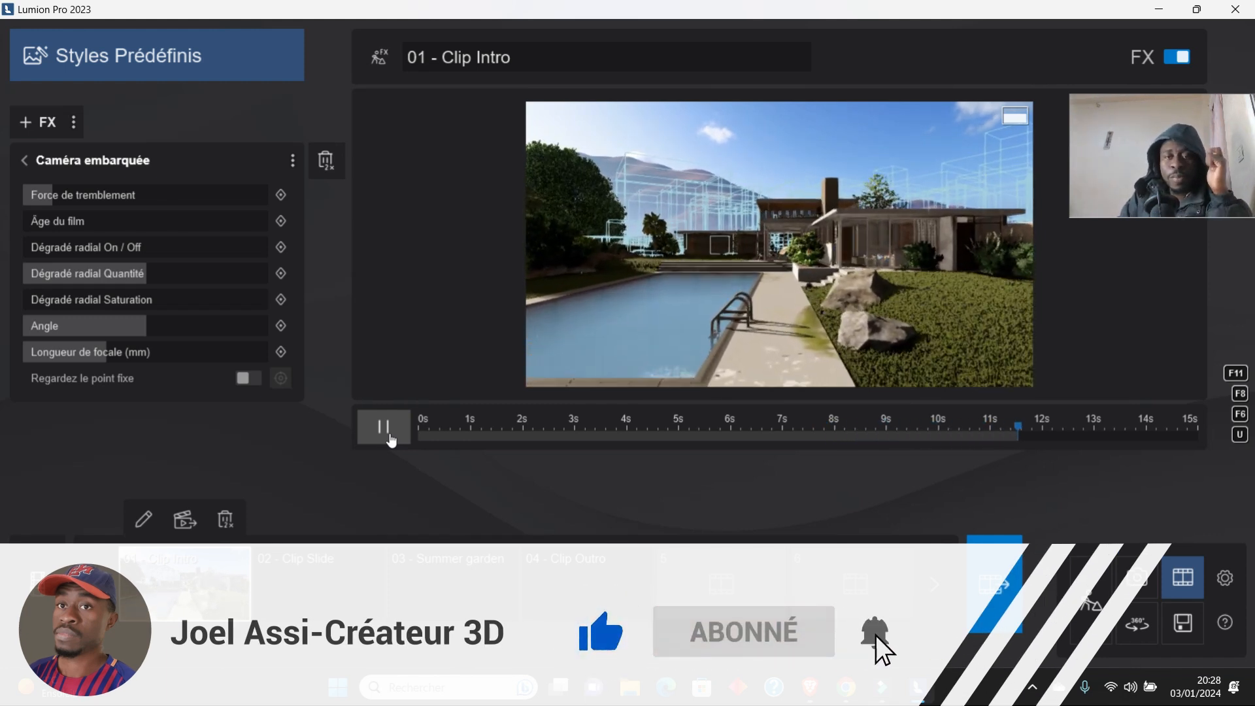
left_click(390, 437)
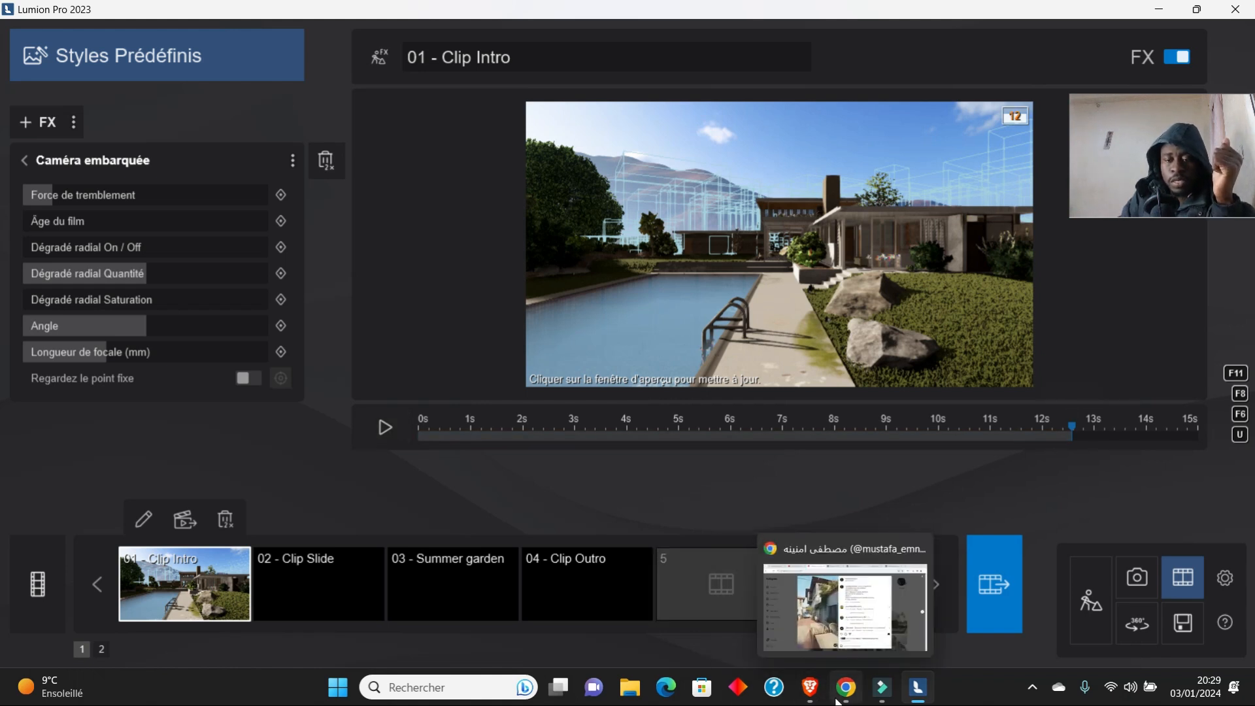
Step: Switch to Chrome, close the open reference reel, and browse the publications on the account's own Instagram profile
left_click(765, 605)
left_click(160, 224)
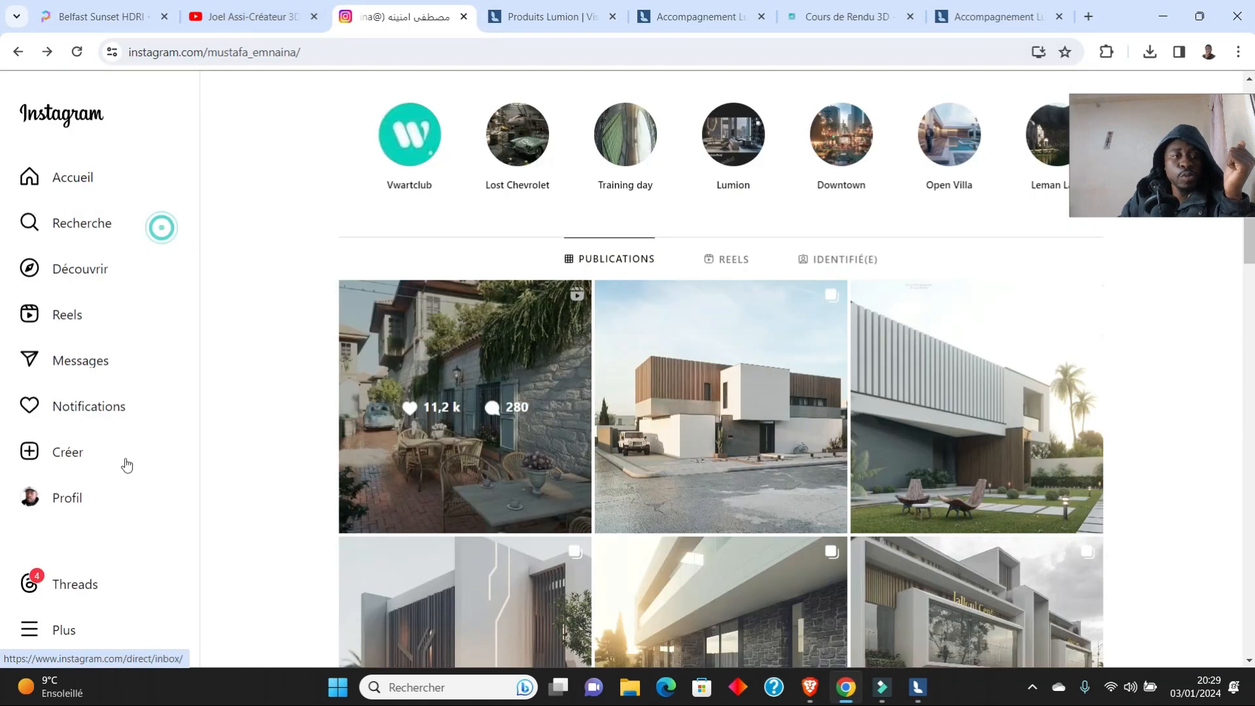
left_click(71, 498)
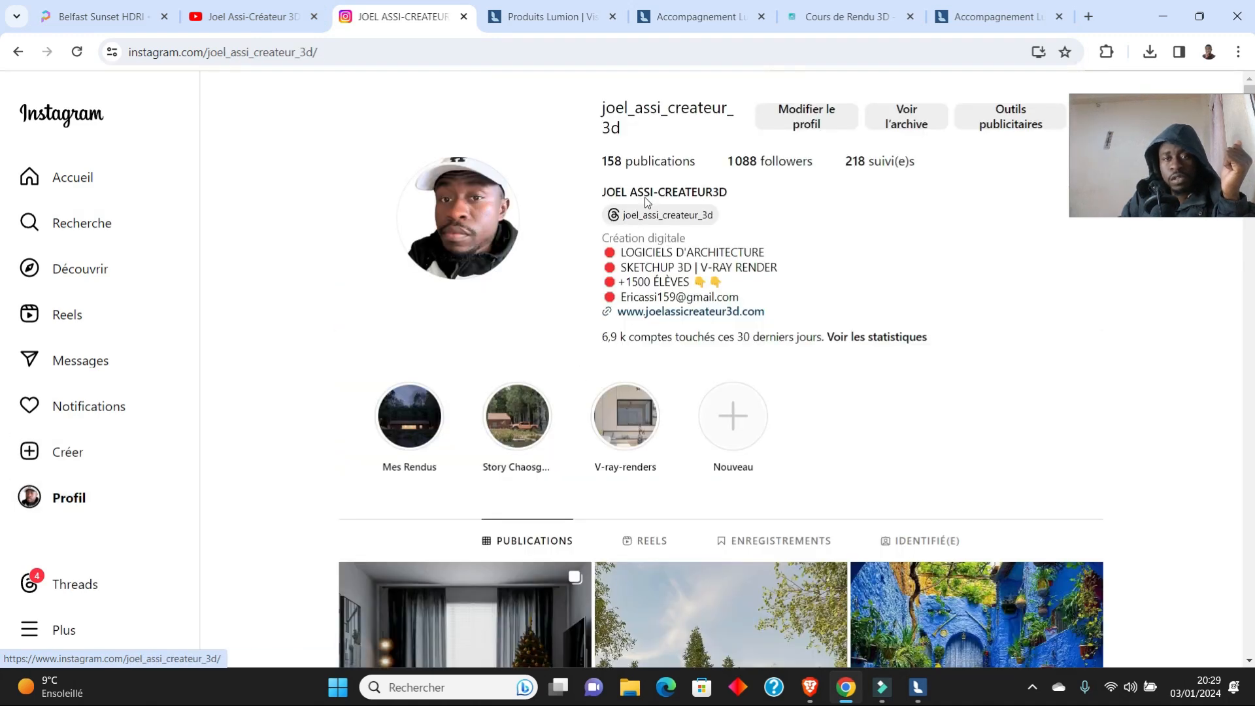
scroll(522, 398, "down", 15)
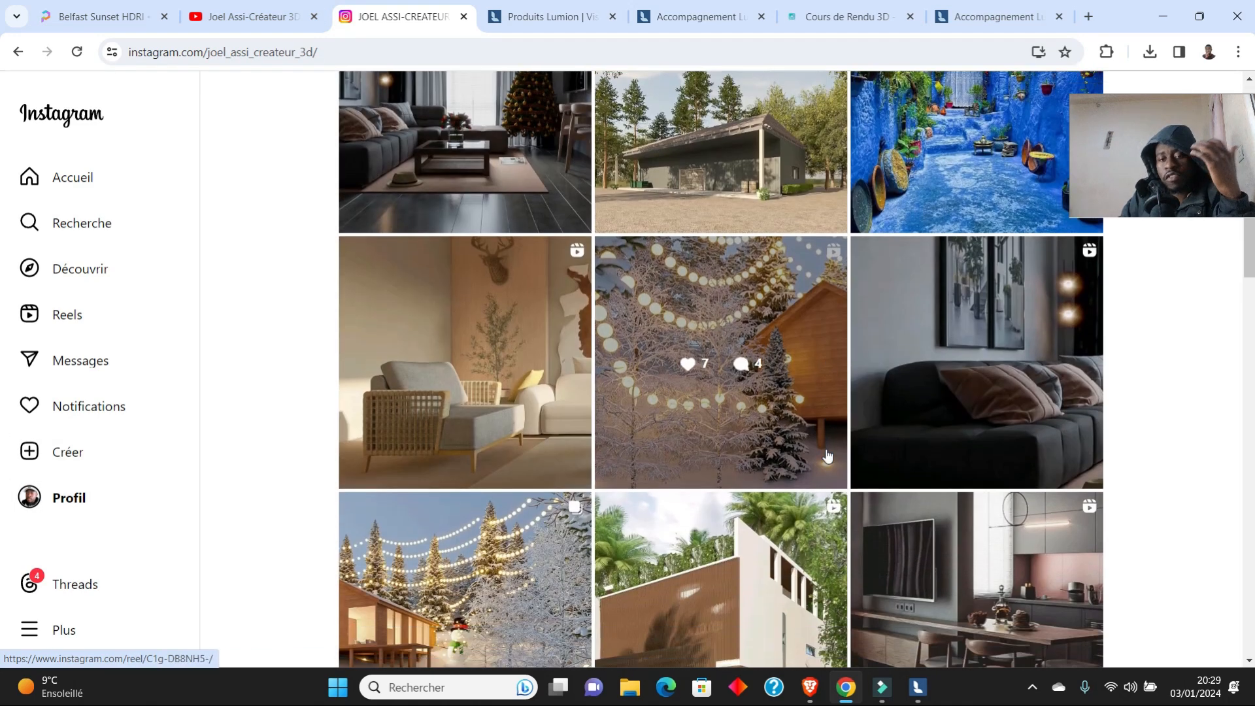
scroll(773, 466, "up", 15)
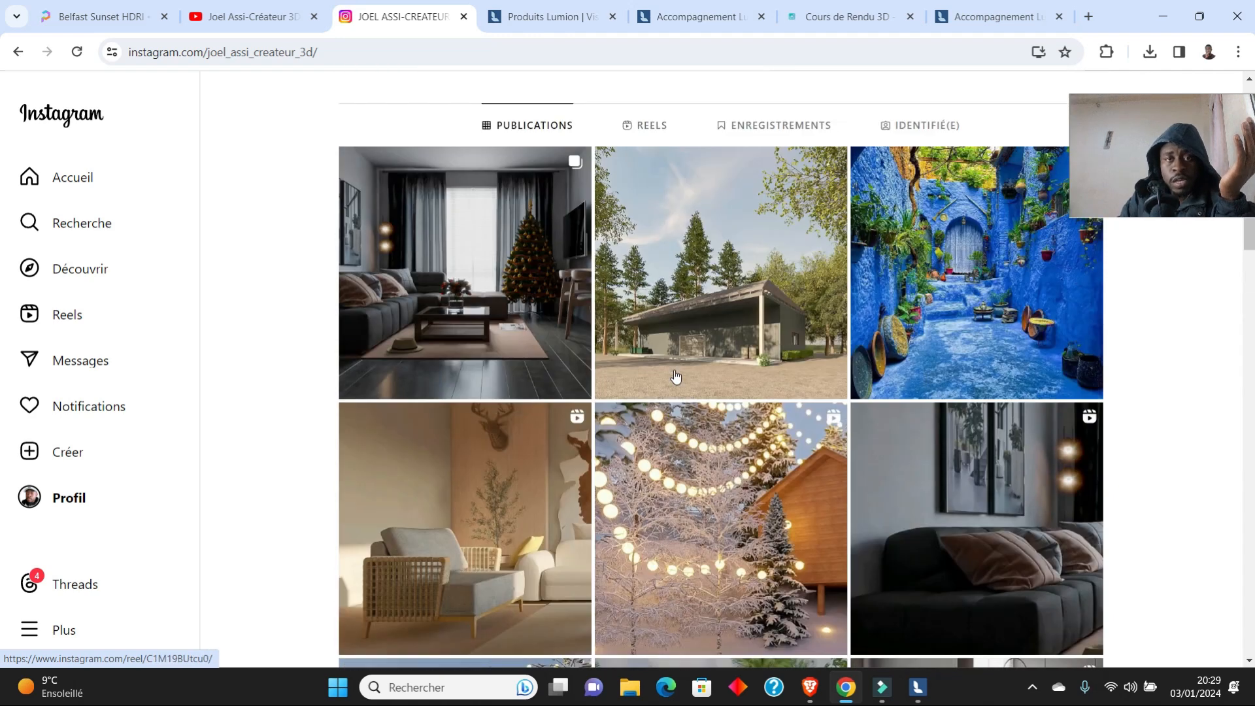
Step: Show the Instagram profile's reels, open the dark living room reel, and close it again
left_click(636, 216)
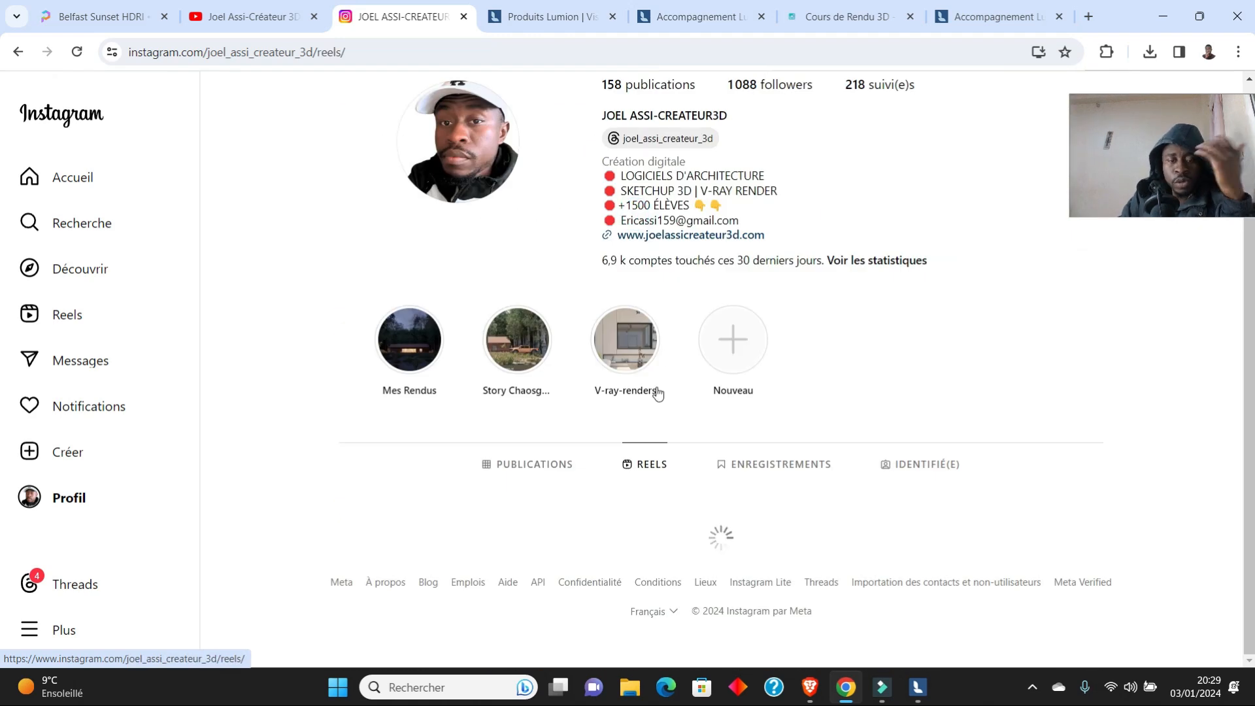
scroll(658, 393, "down", 6)
left_click(800, 243)
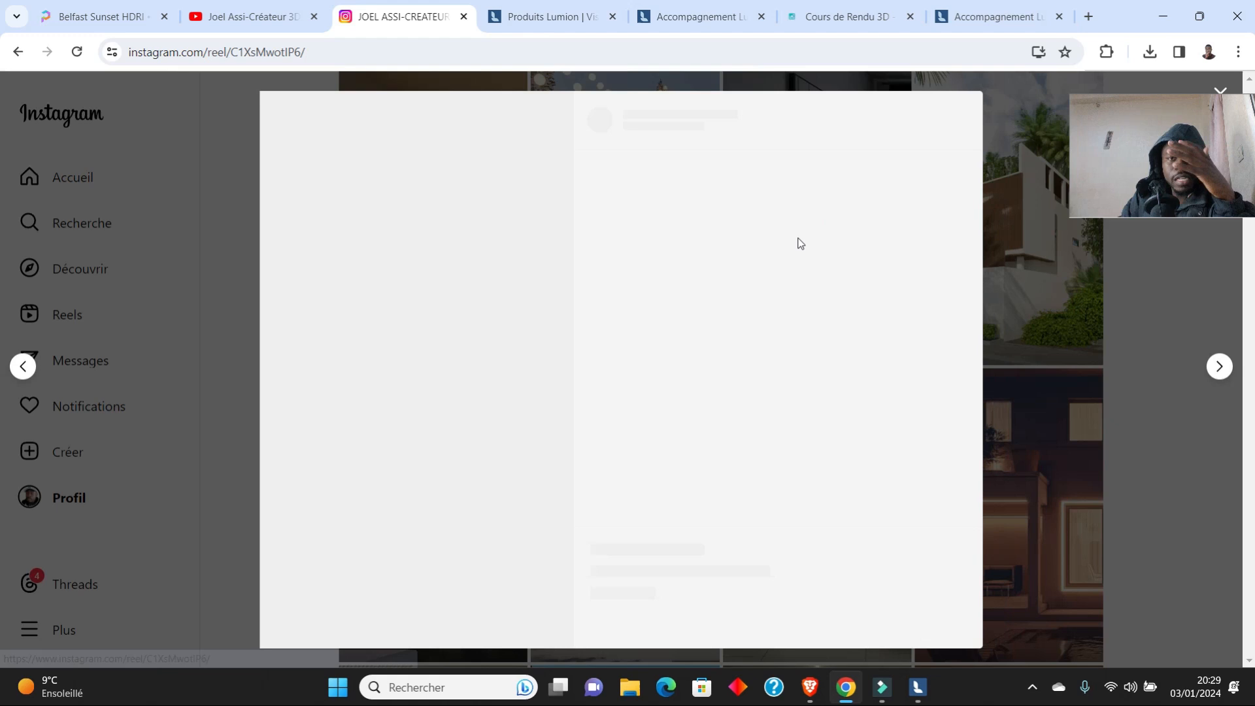
left_click(1147, 456)
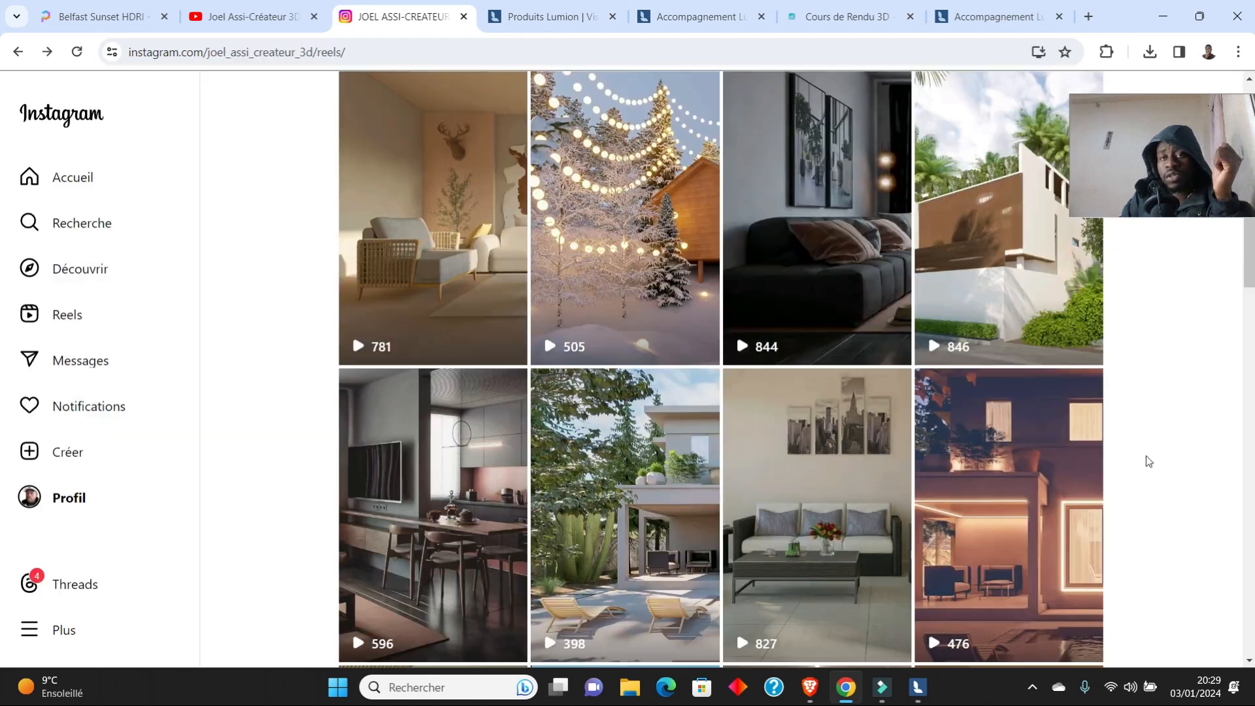
Step: Review the V-Ray for SketchUp course modules on the Cours de Rendu 3D page, and bring up the YouTube channel's videos
left_click(848, 17)
scroll(486, 370, "down", 6)
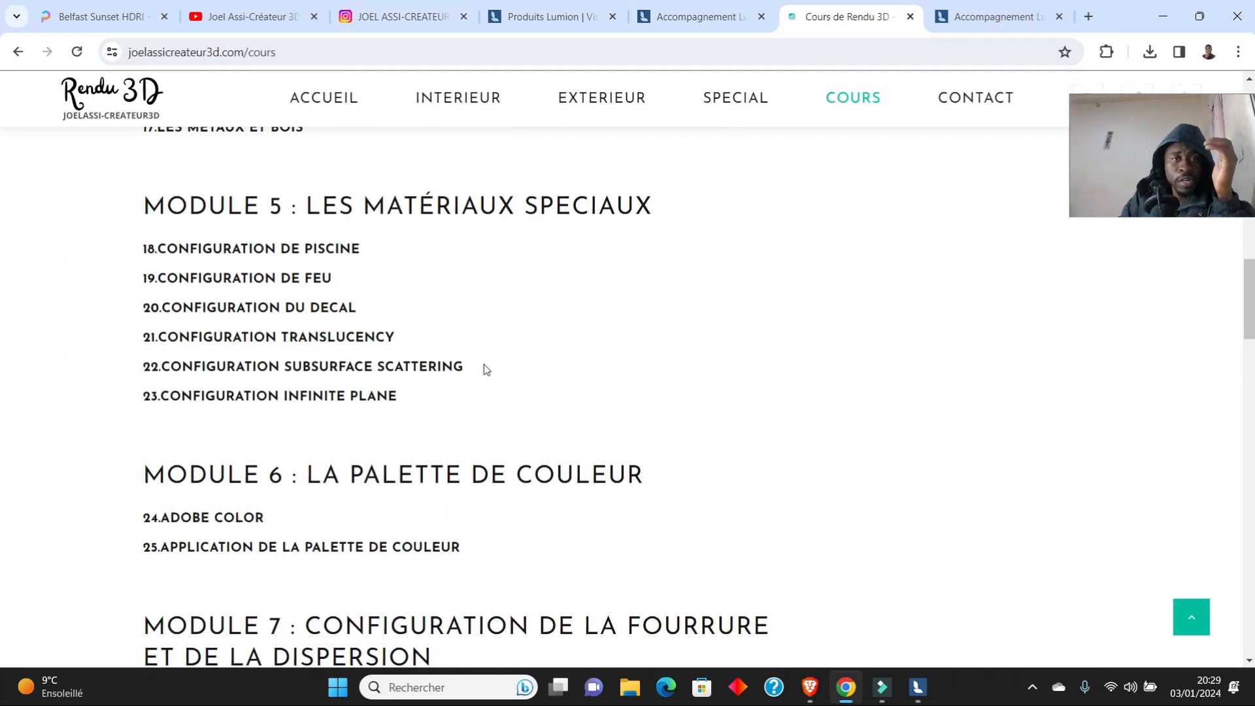
scroll(490, 371, "up", 10)
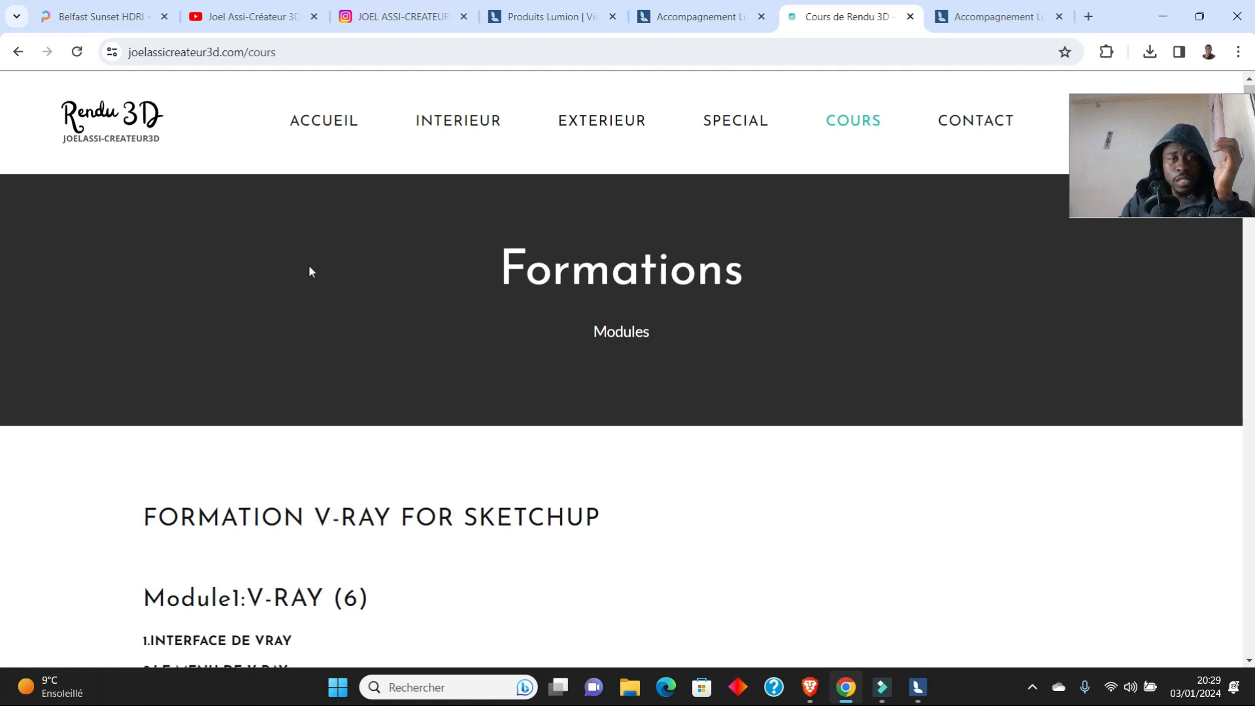
scroll(379, 262, "down", 8)
scroll(424, 373, "down", 7)
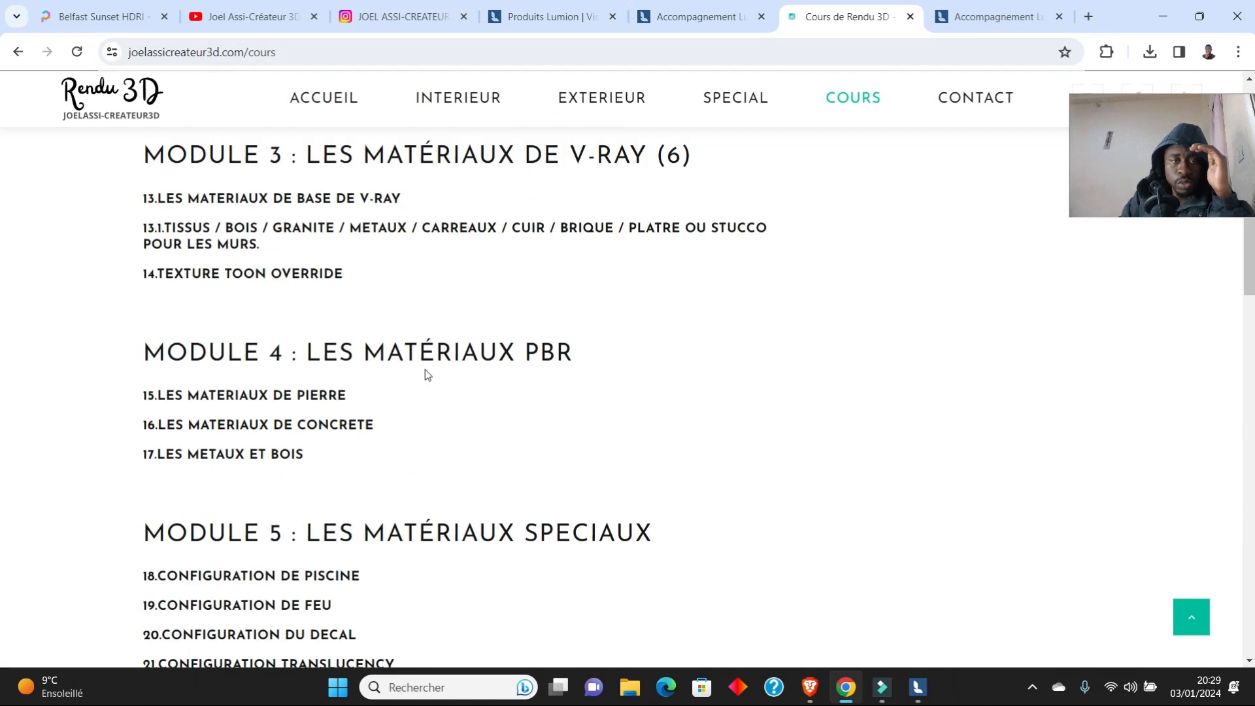
scroll(435, 383, "up", 10)
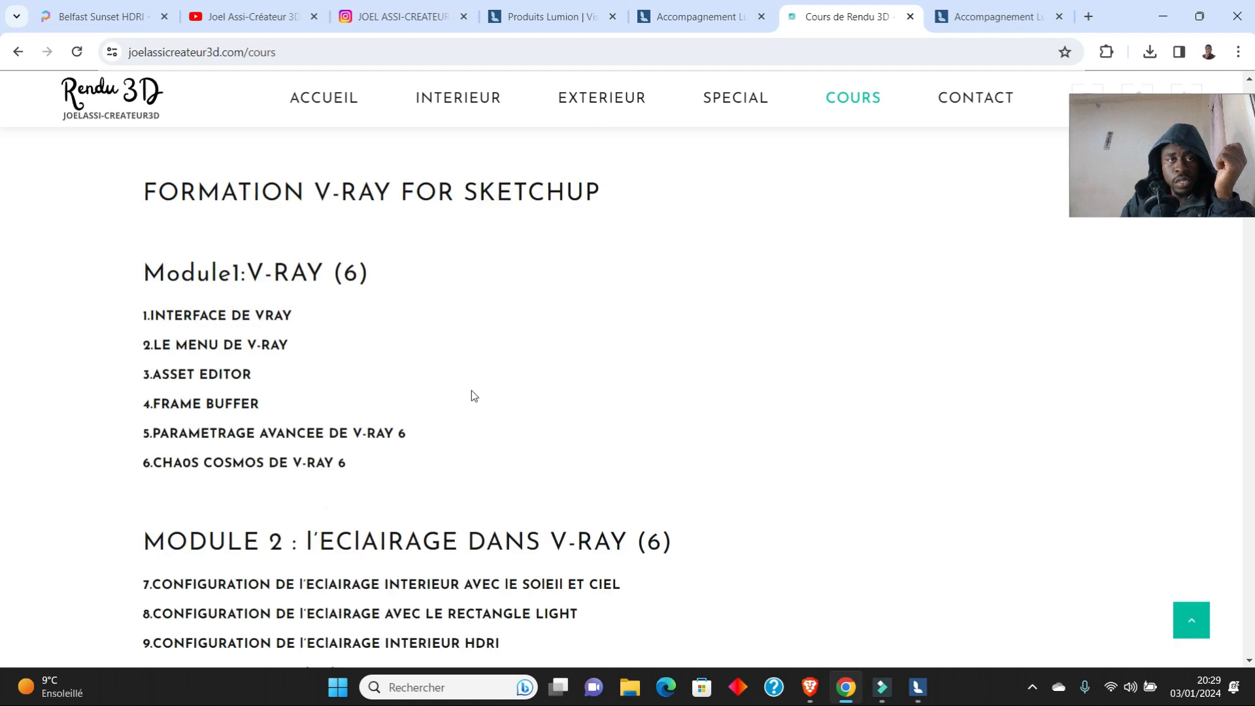
left_click(264, 19)
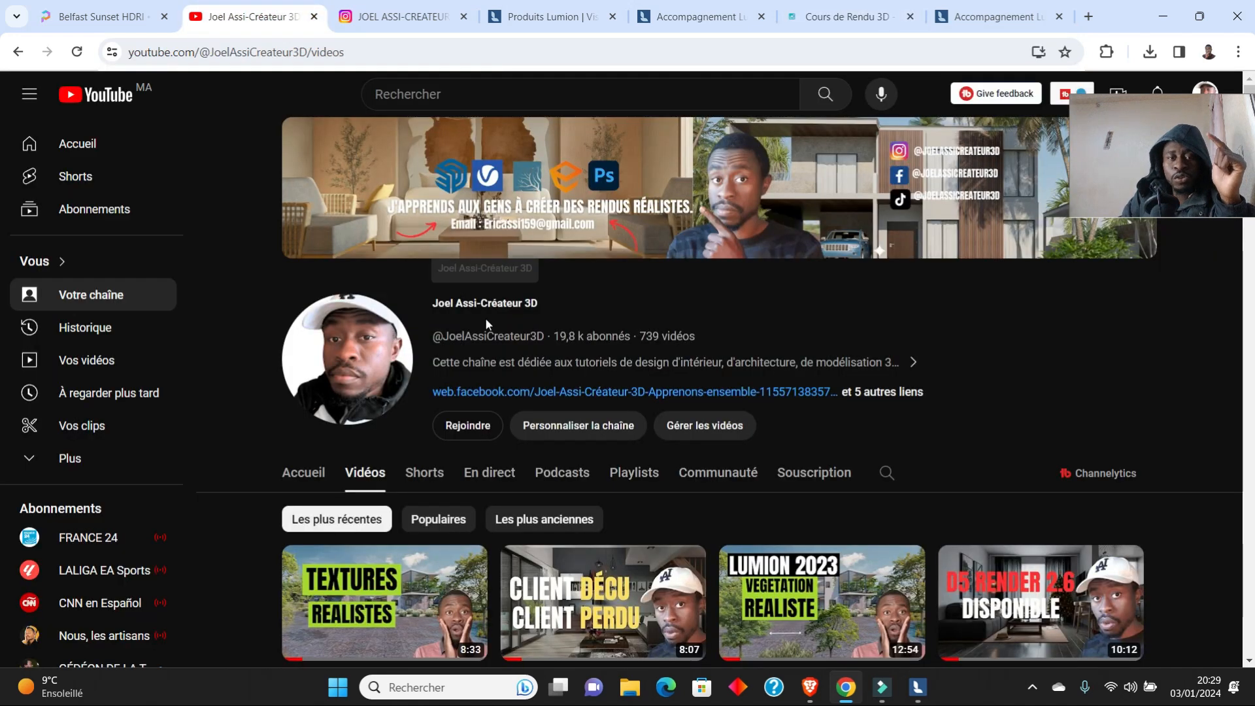